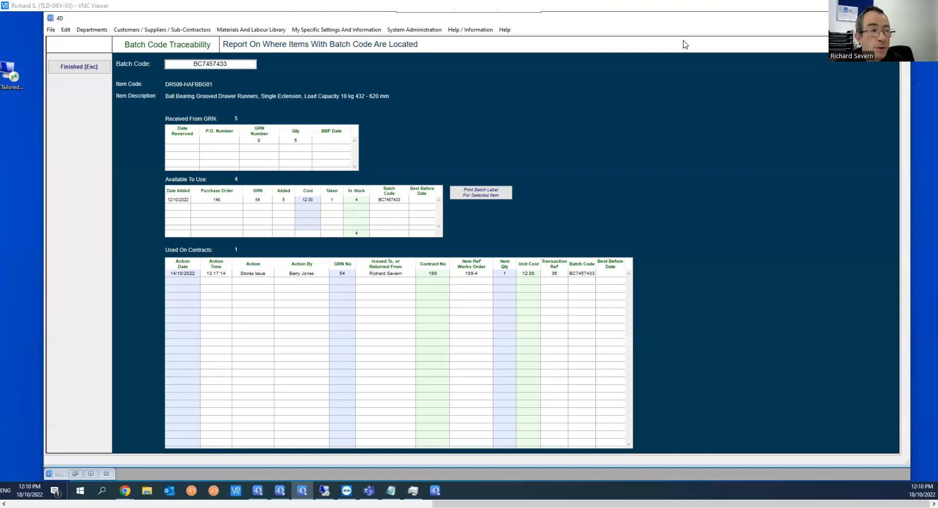
Close the batch traceability report and open the goods received entry for the delivery's purchase order number
click(89, 69)
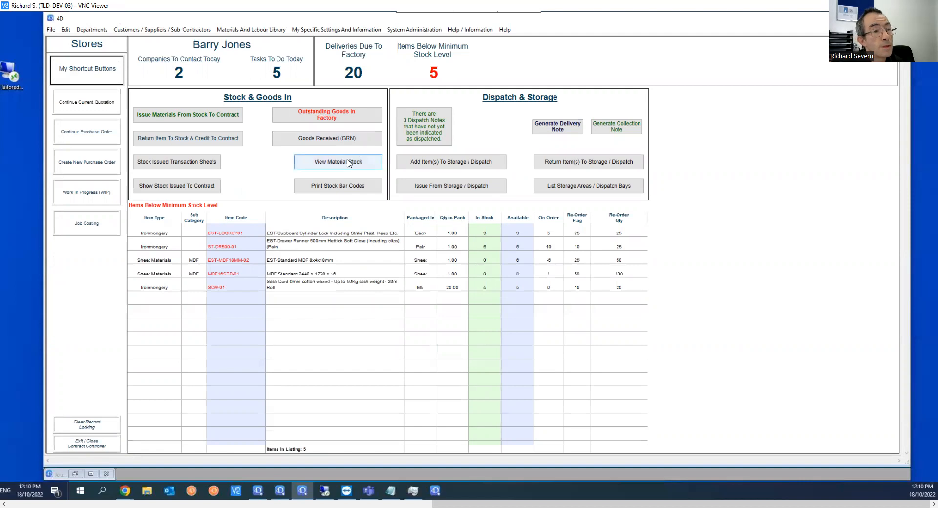
click(335, 140)
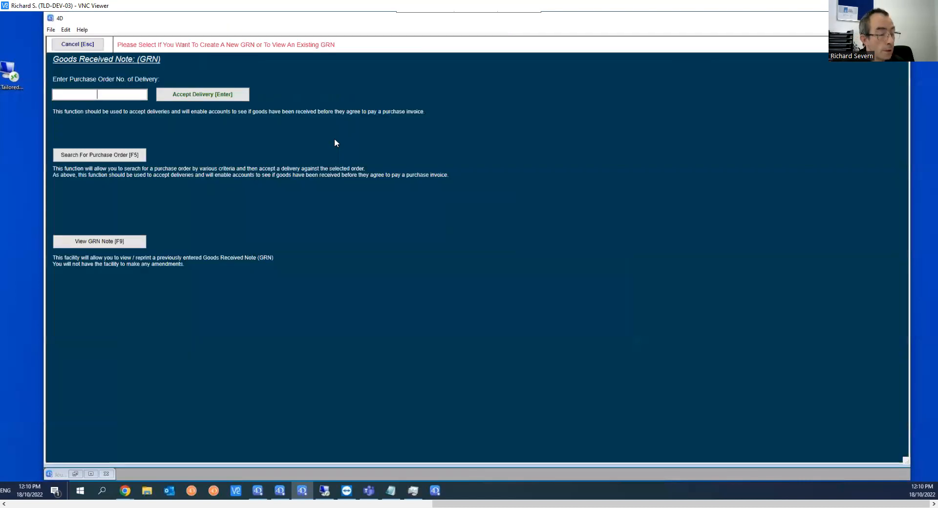
text(228)
key(Return)
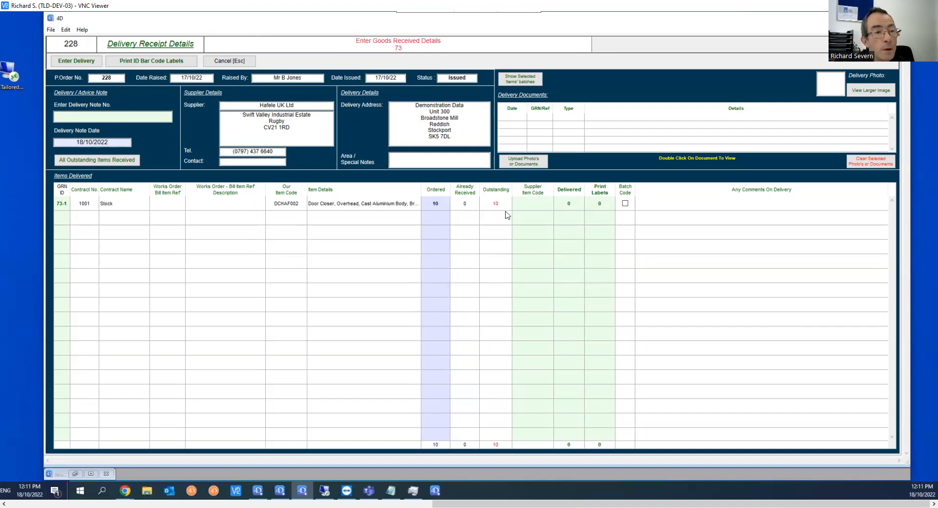
Record 10 door closers (DCHAF002) as delivered and mark the item line as batch coded
click(571, 207)
click(572, 208)
text(10)
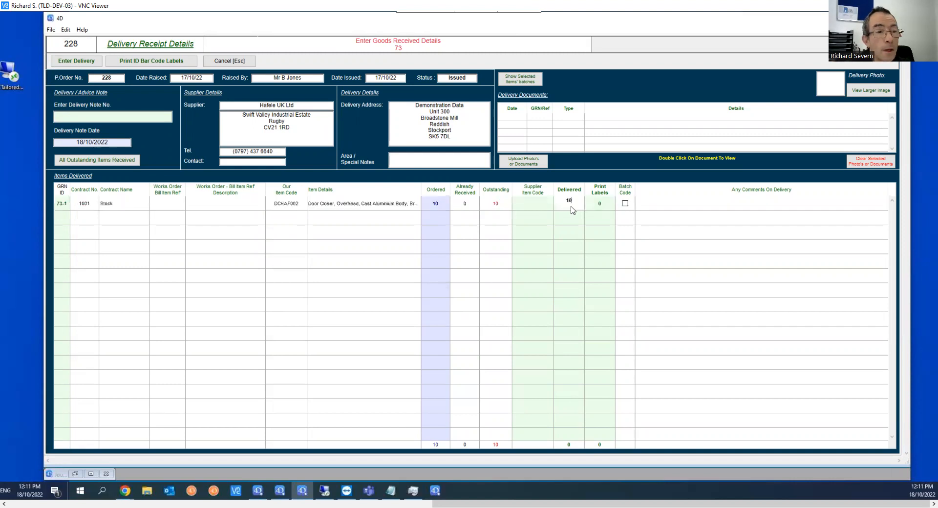
click(626, 204)
click(505, 244)
View the door closer line's batch details, check the delivery documents, and return to the batch details
click(419, 204)
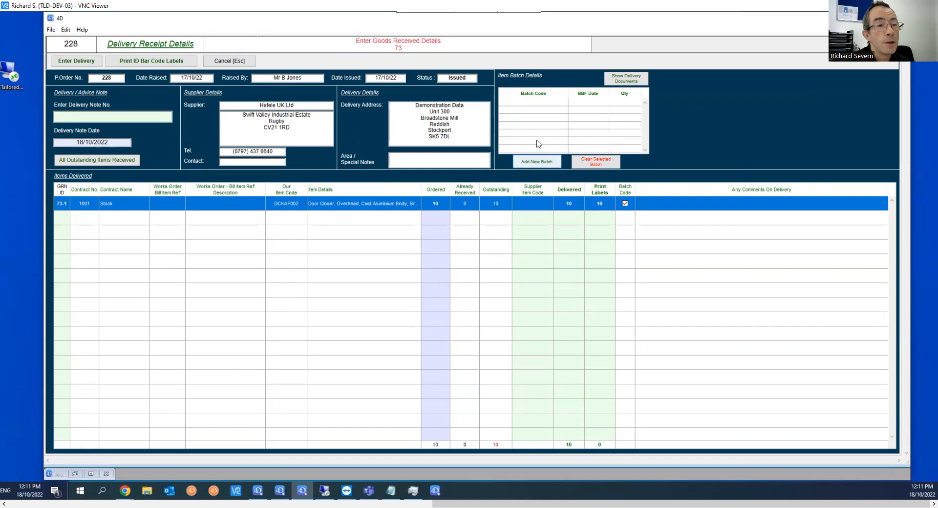
click(415, 239)
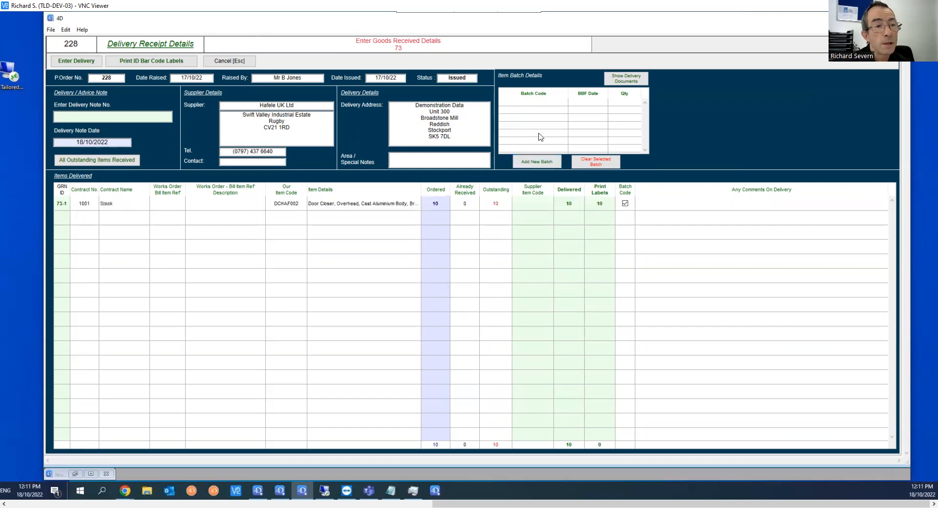
click(624, 78)
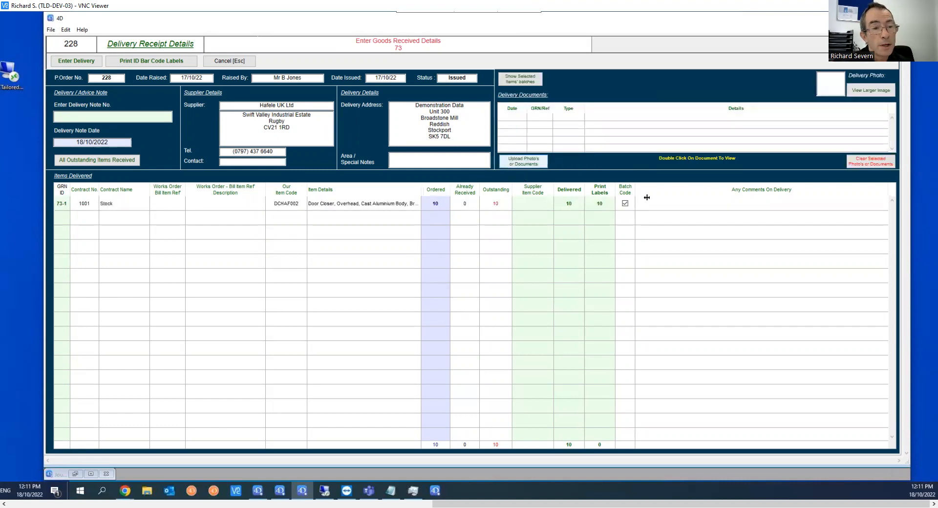
click(625, 204)
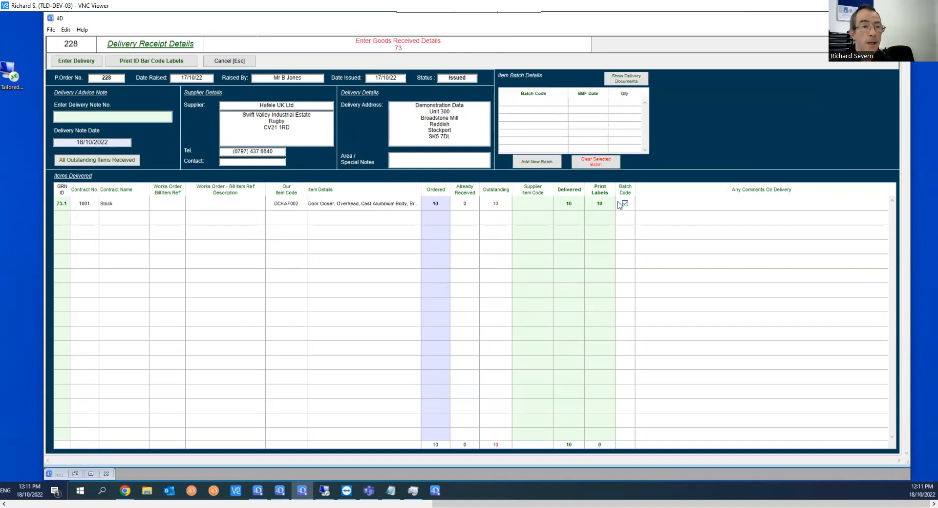
Add a new batch for the door closer with batch code DC333, no BBF date and quantity 5
click(539, 163)
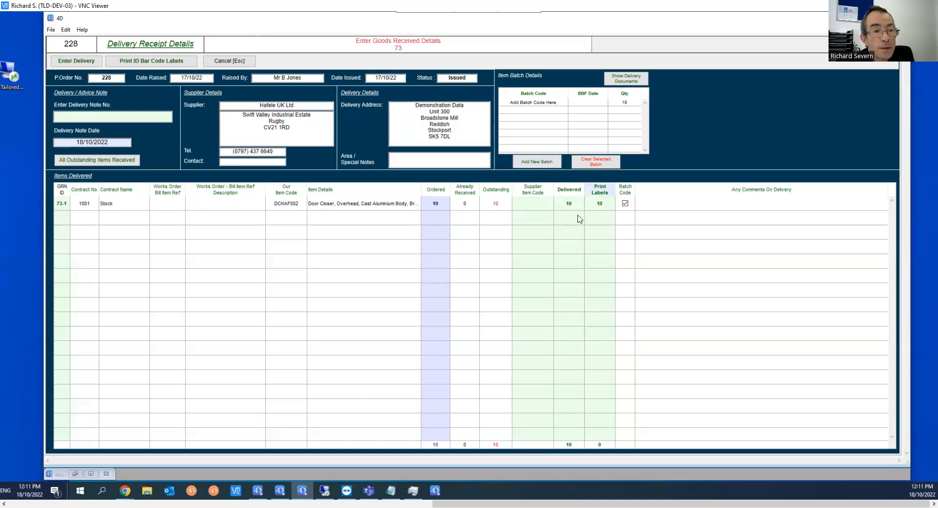
click(516, 105)
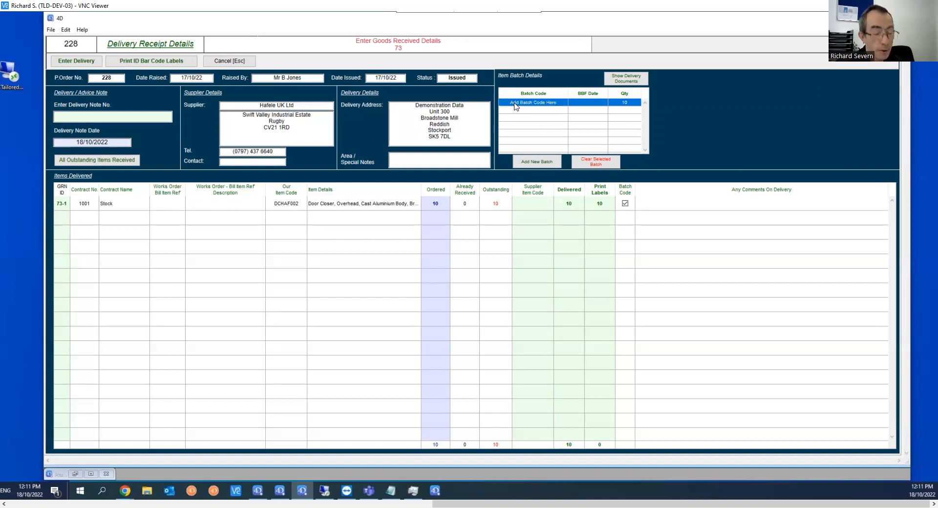
click(515, 105)
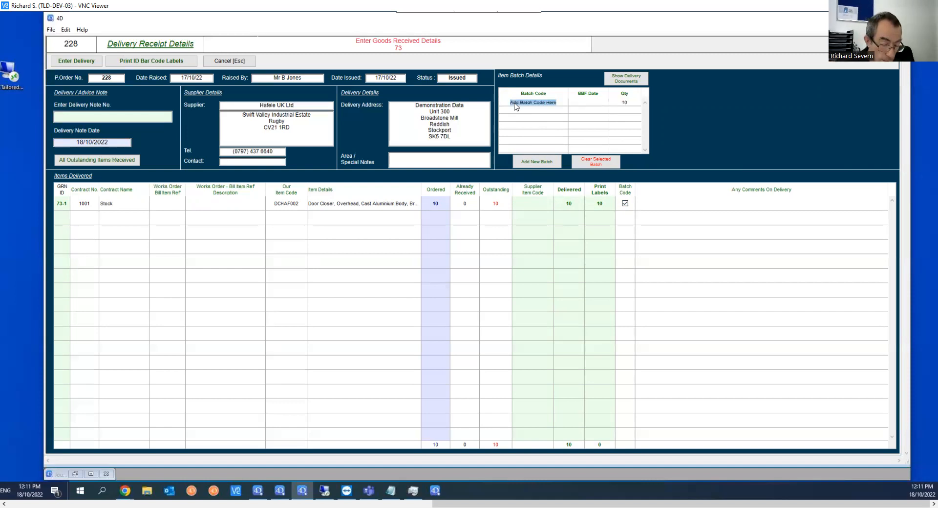
text(D)
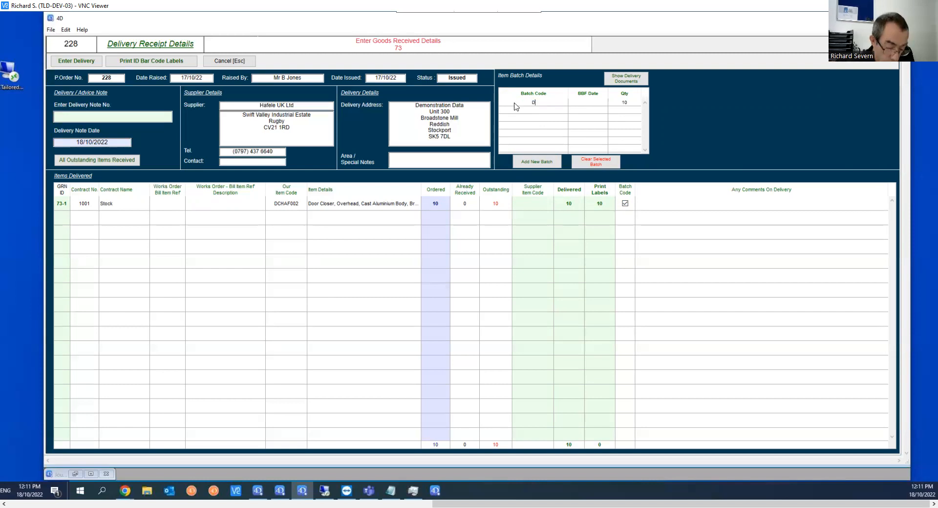
text(C333)
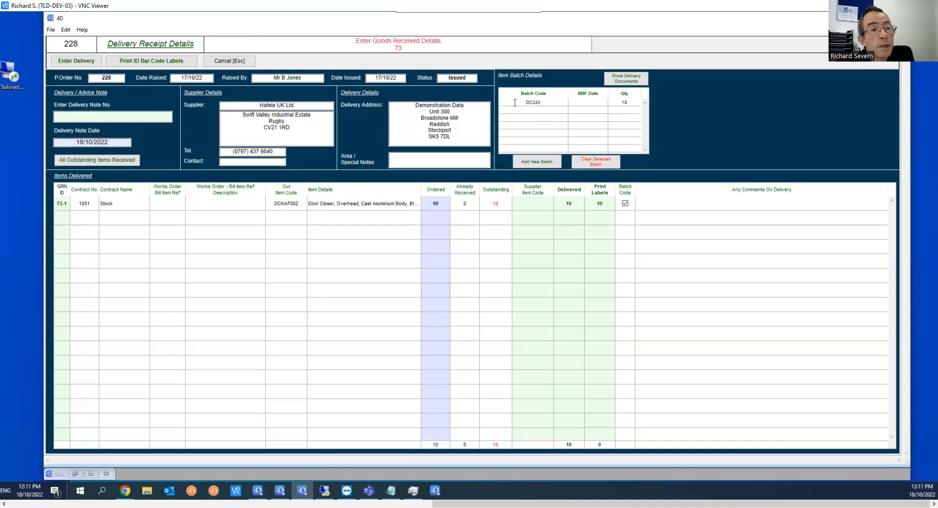
key(Tab)
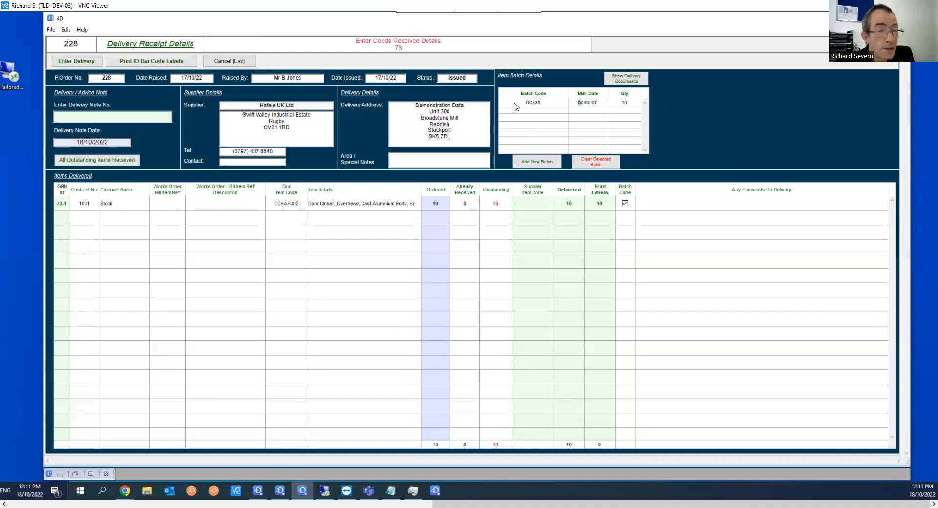
key(Tab)
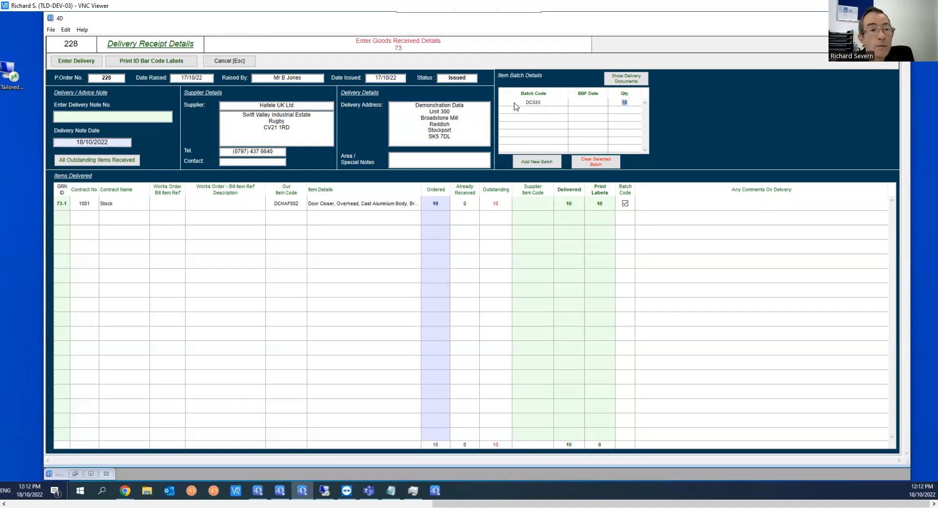
text(5)
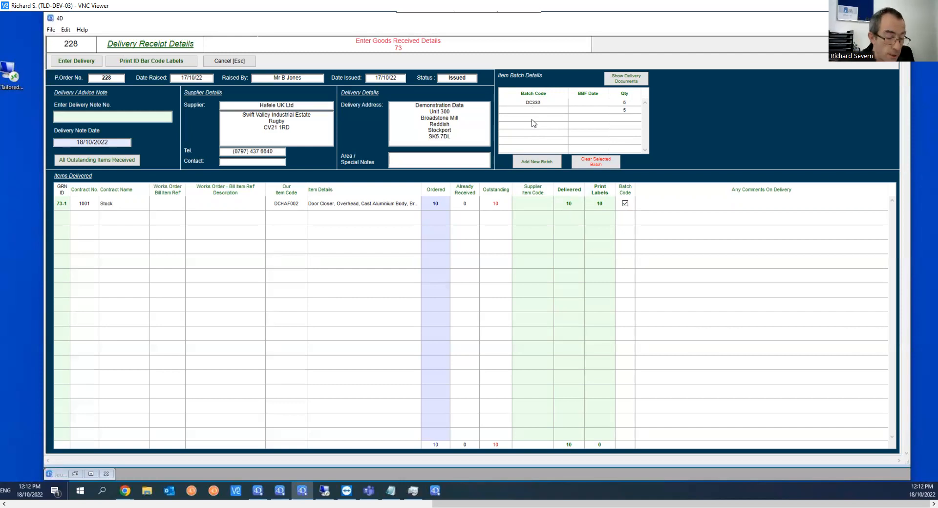
Give the second batch line the code DC303, with no BBF date and a quantity of 3
text(DC303)
key(Tab)
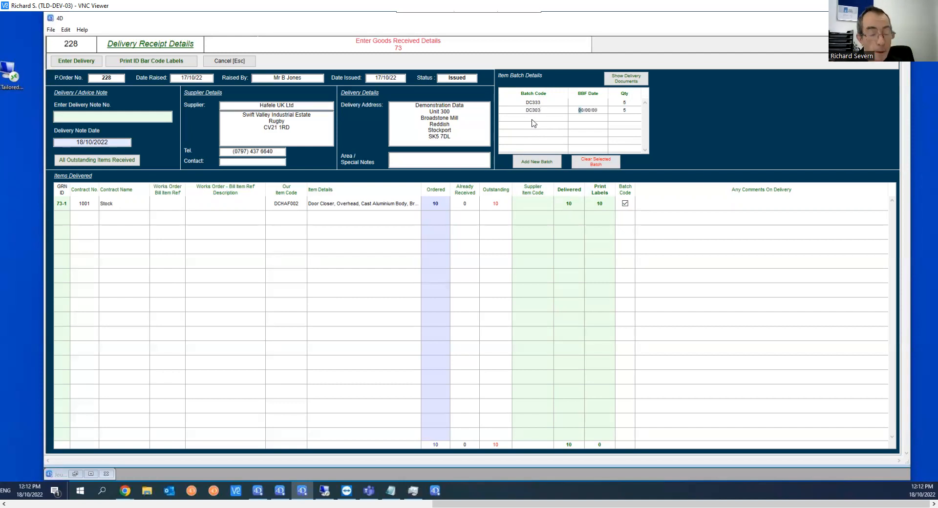
key(Tab)
text(3)
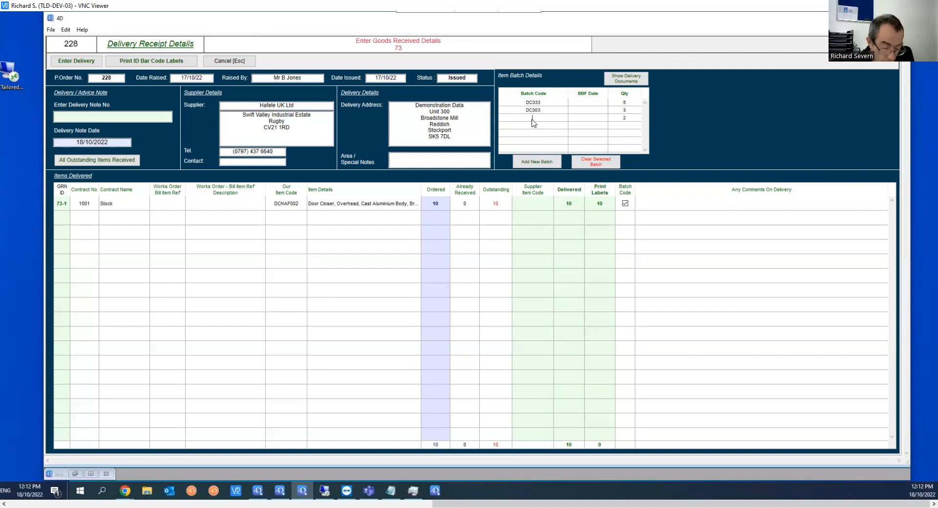
Give the third batch line the code DC003, leaving its BBF date blank and accepting the remaining quantity
text(DC)
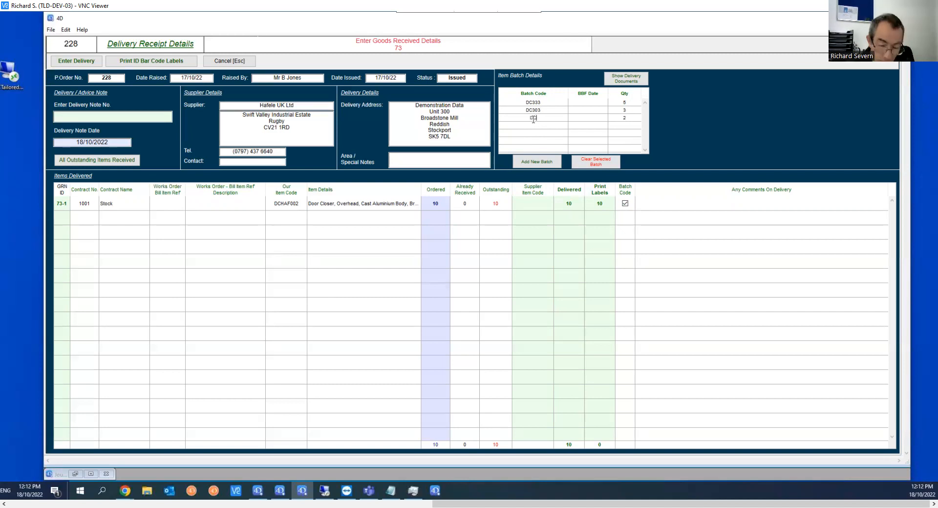
text(303)
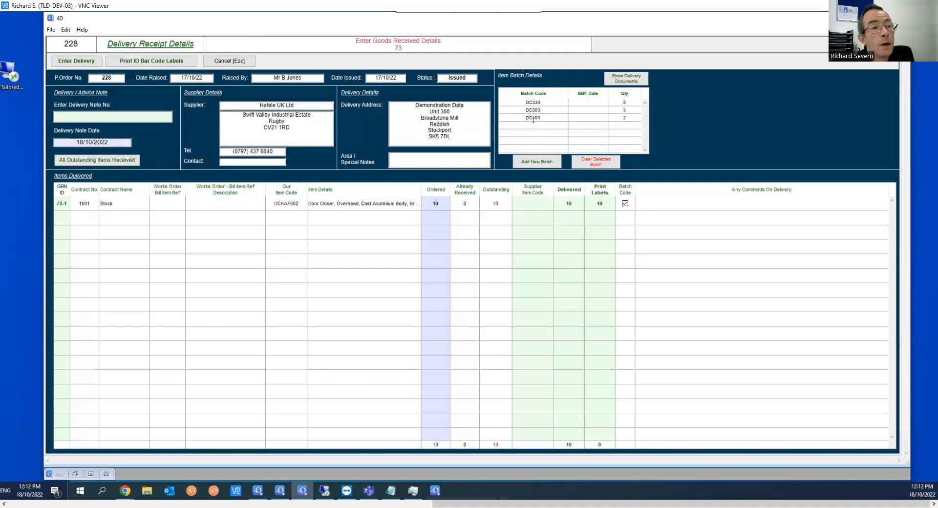
key(BackSpace)
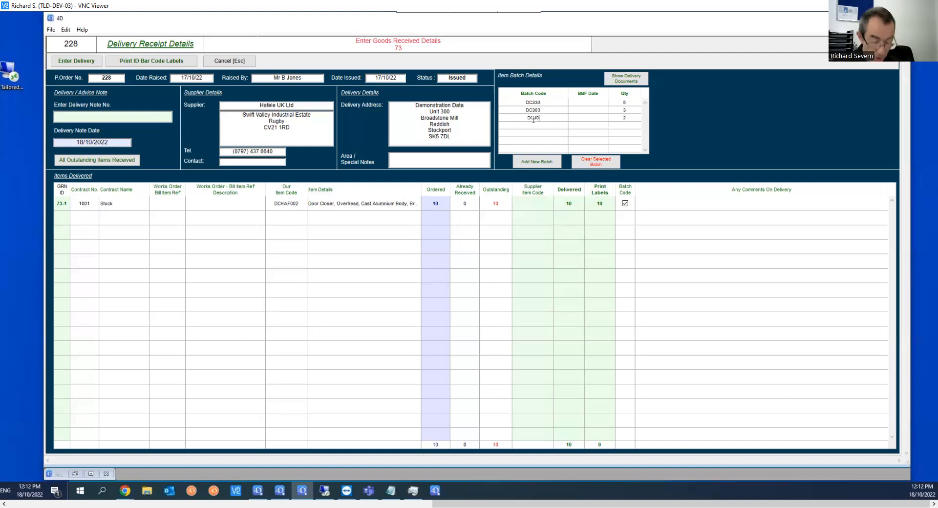
text(3)
key(Tab)
key(Tab)
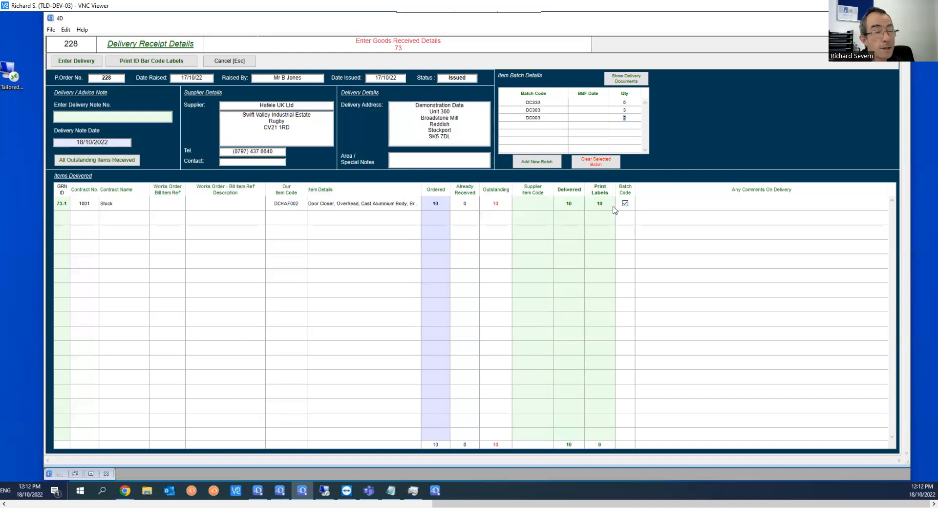
Enter RJS1212 as the delivery note number on the delivery receipt
click(75, 116)
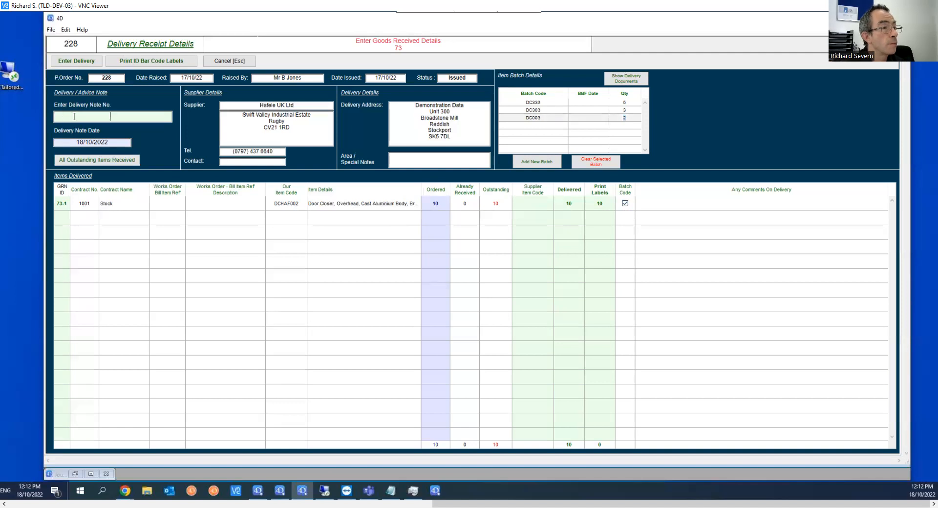
text(RJS)
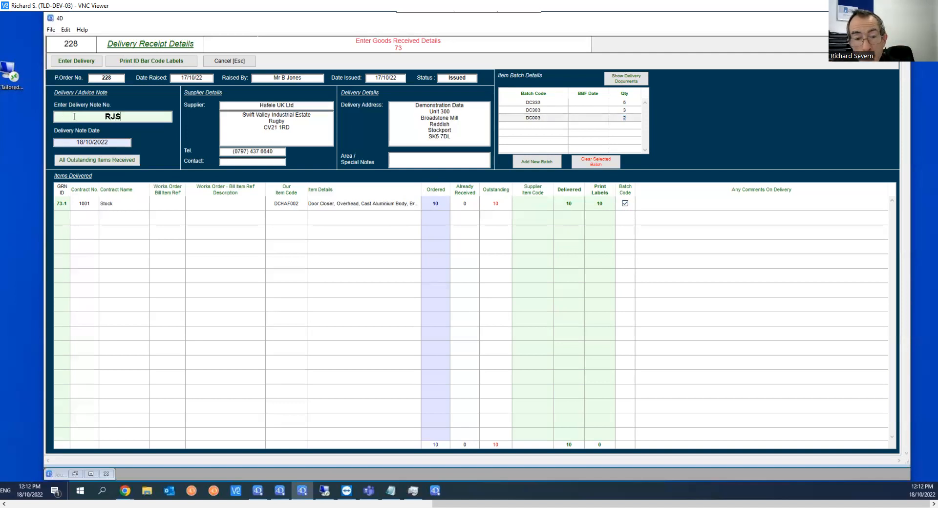
text(1212)
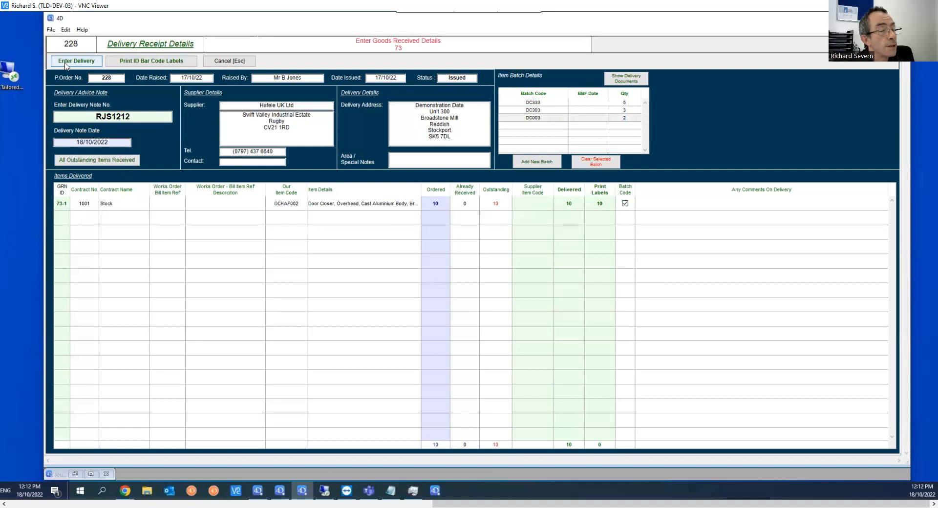
Print the ID bar code labels for the delivered batches with print preview enabled
click(141, 63)
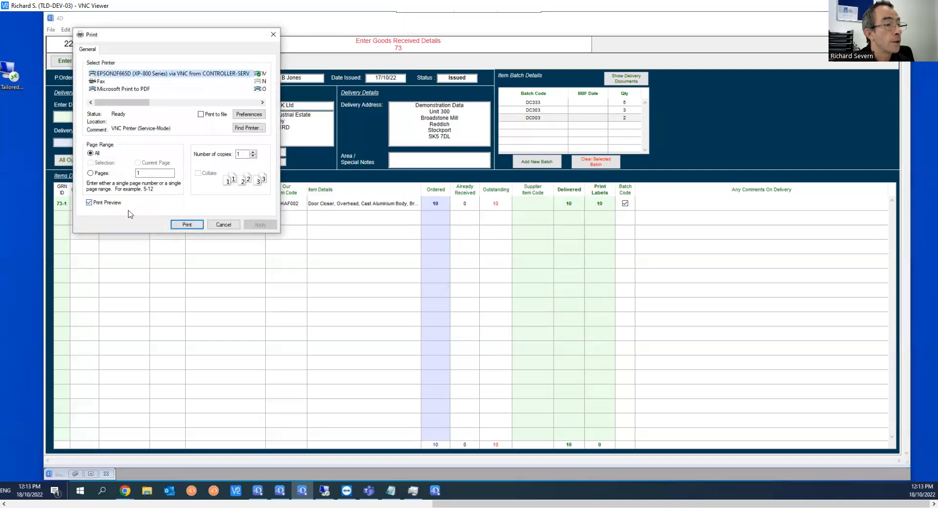
click(179, 226)
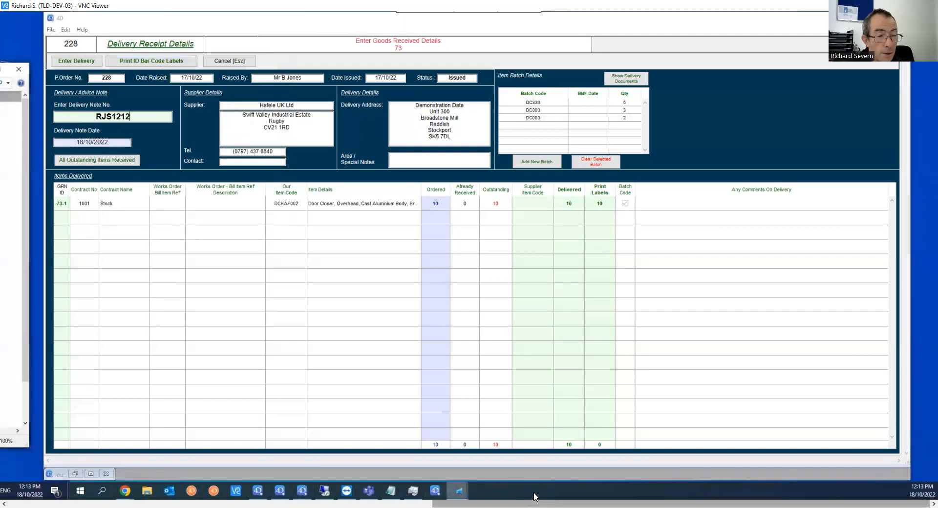
Spread out the label previews to examine the bar code labels for batches DC003, DC303 and DC333, and return to the delivery receipt
mouse_move(458, 494)
drag(426, 496, 178, 495)
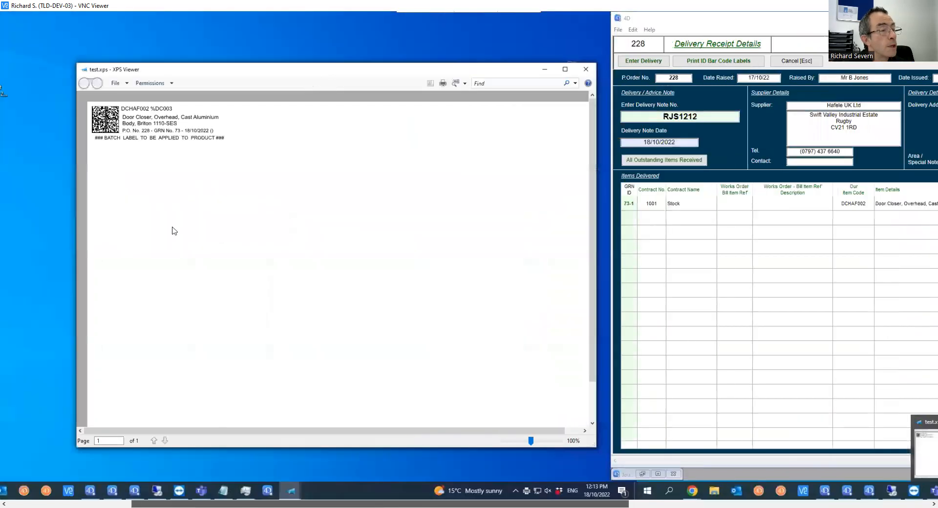
drag(166, 72, 166, 180)
drag(189, 70, 188, 155)
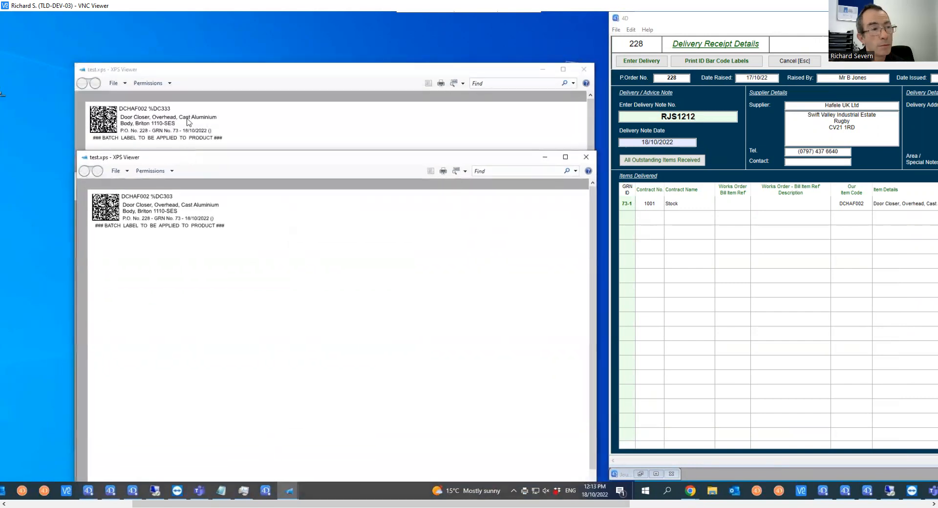
click(186, 71)
drag(187, 71, 171, 37)
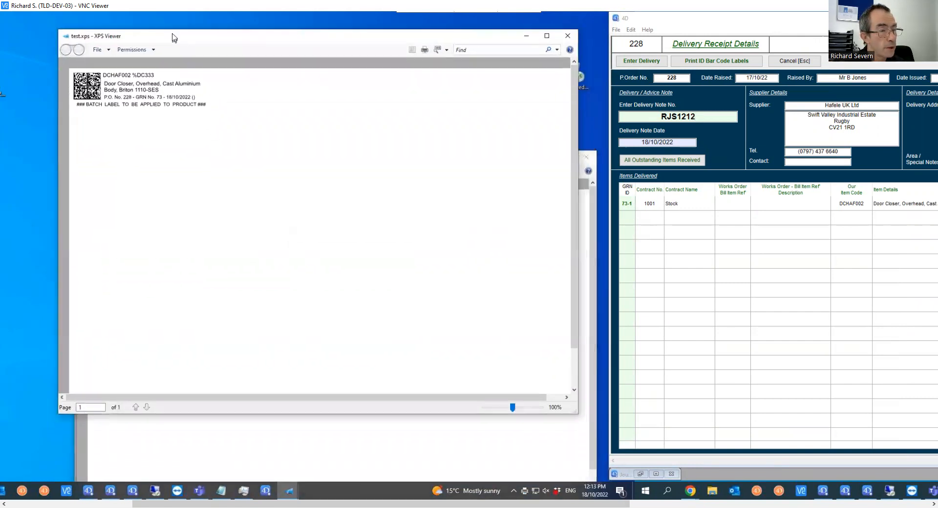
click(314, 439)
drag(250, 159, 210, 147)
drag(392, 502, 692, 475)
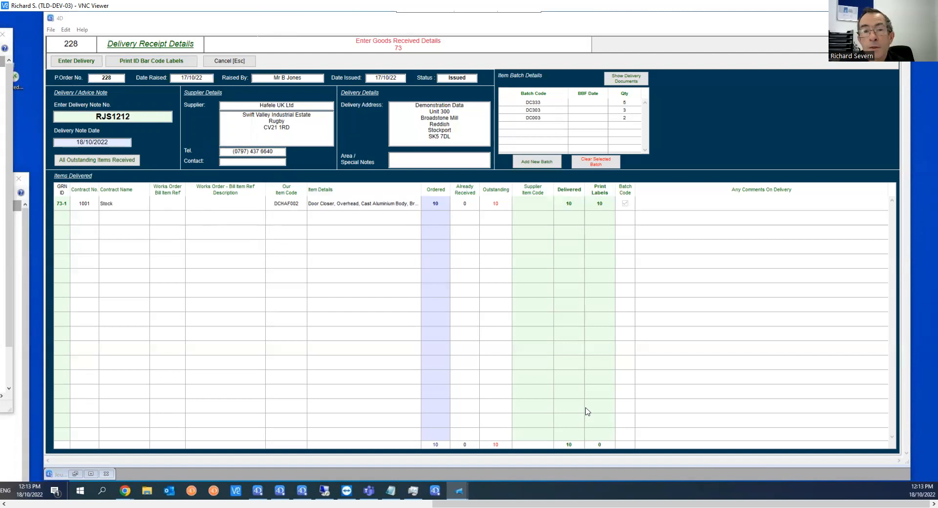
Enter the delivery without printing a Goods Received Note and return to the Stores screen
click(74, 62)
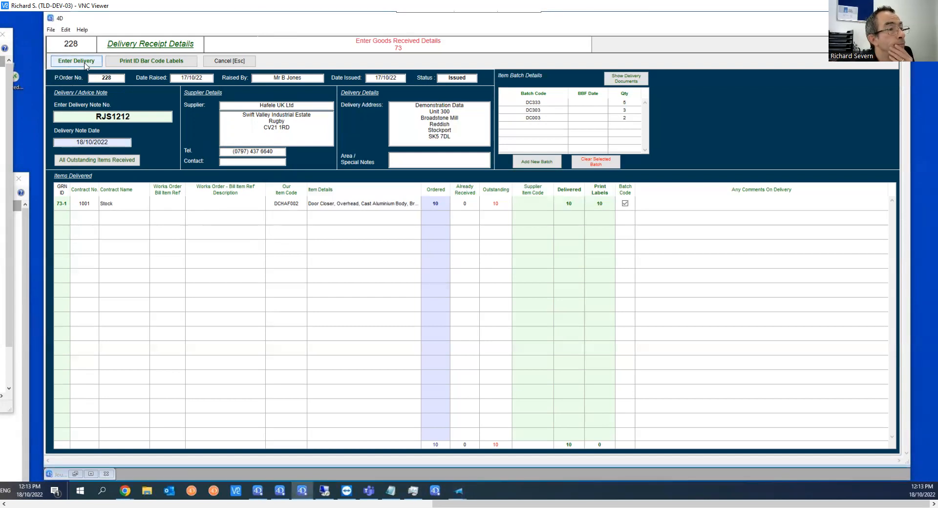
click(85, 66)
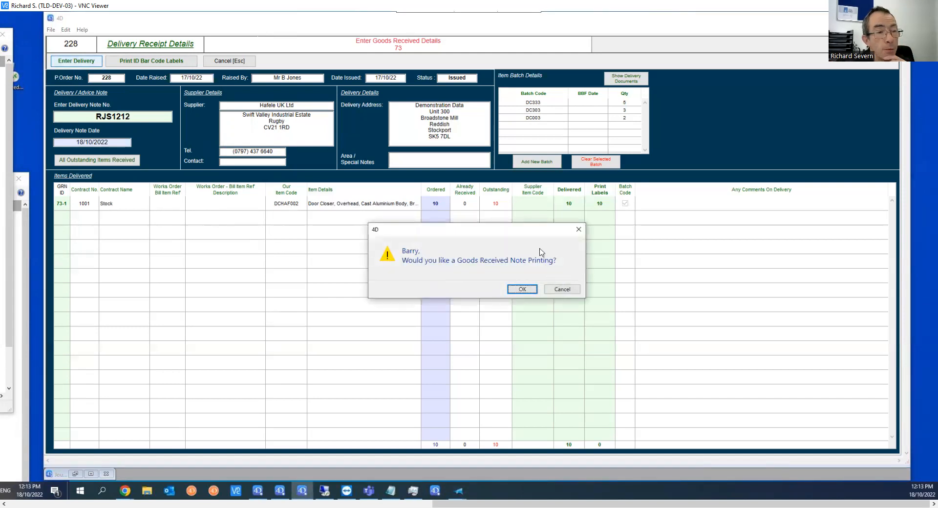
click(561, 289)
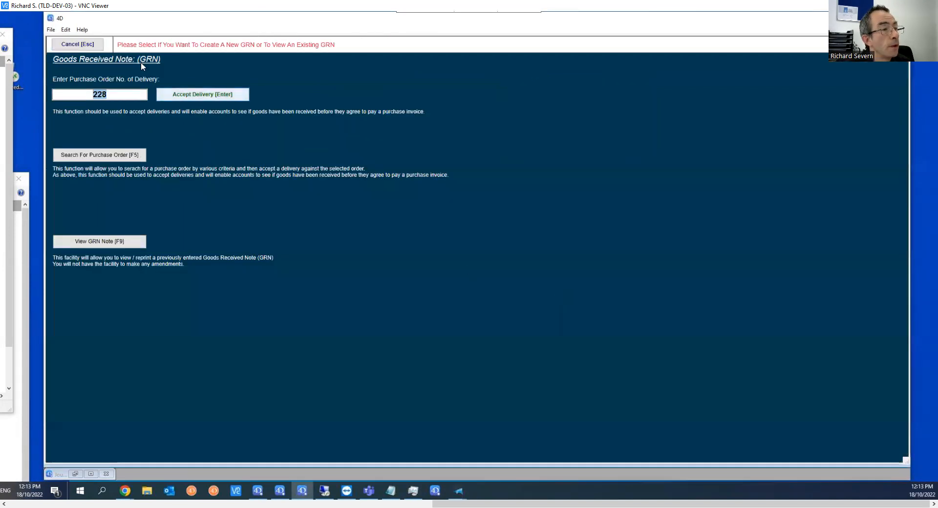
click(81, 45)
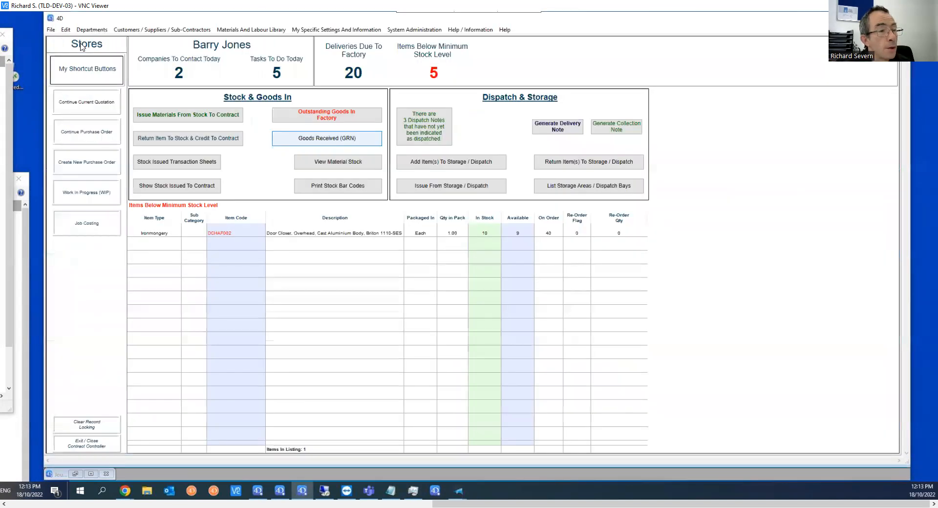
Look up the material stock record for item DCHAF001 and close it
click(344, 166)
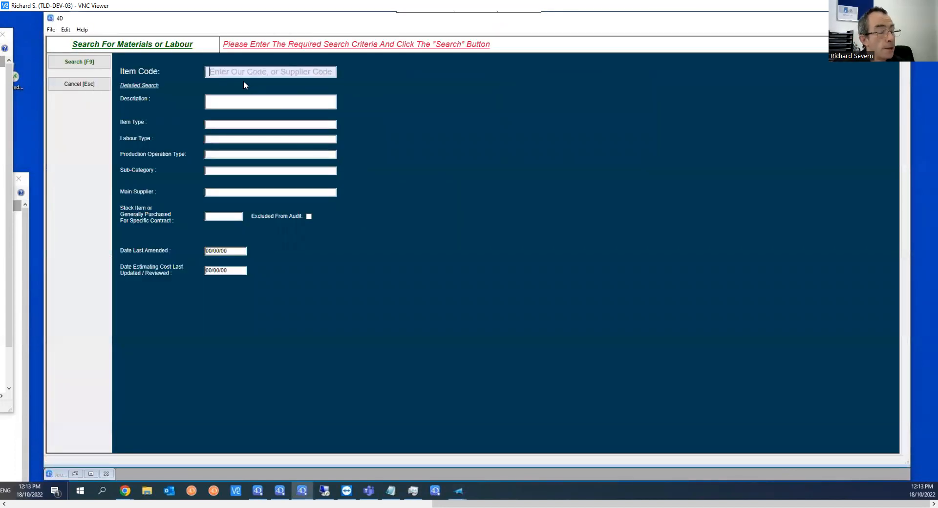
text(DC)
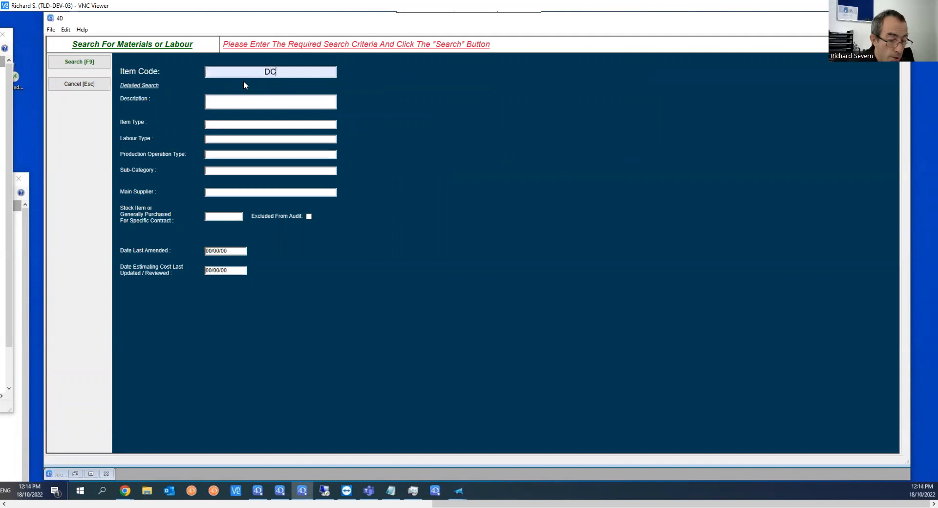
text(HAF)
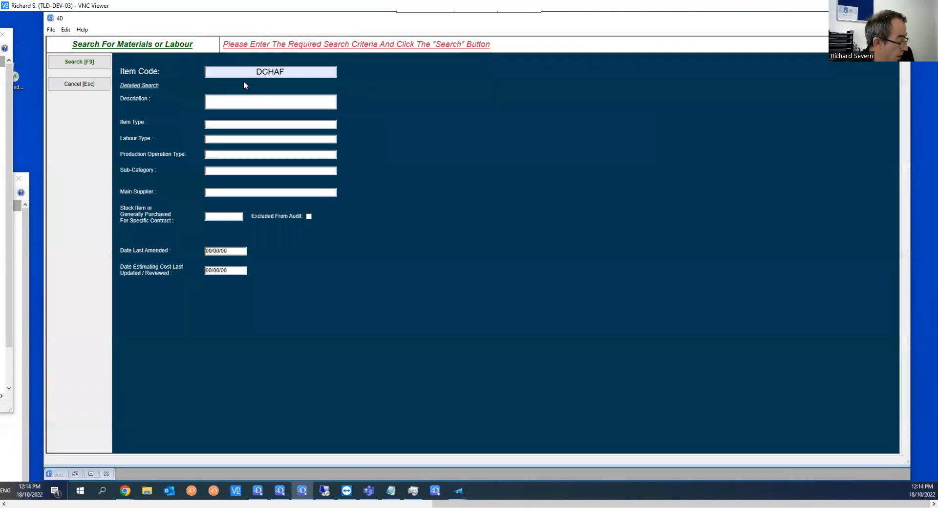
text(0)
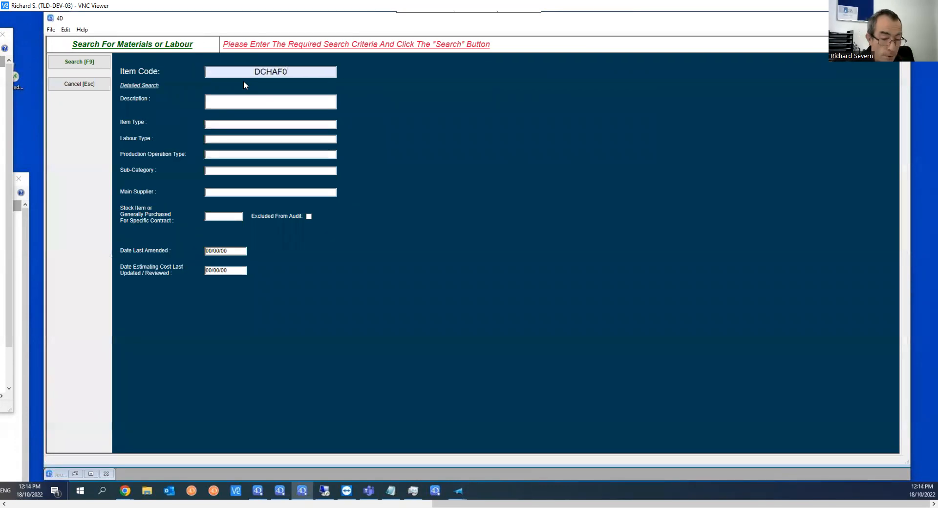
text(01)
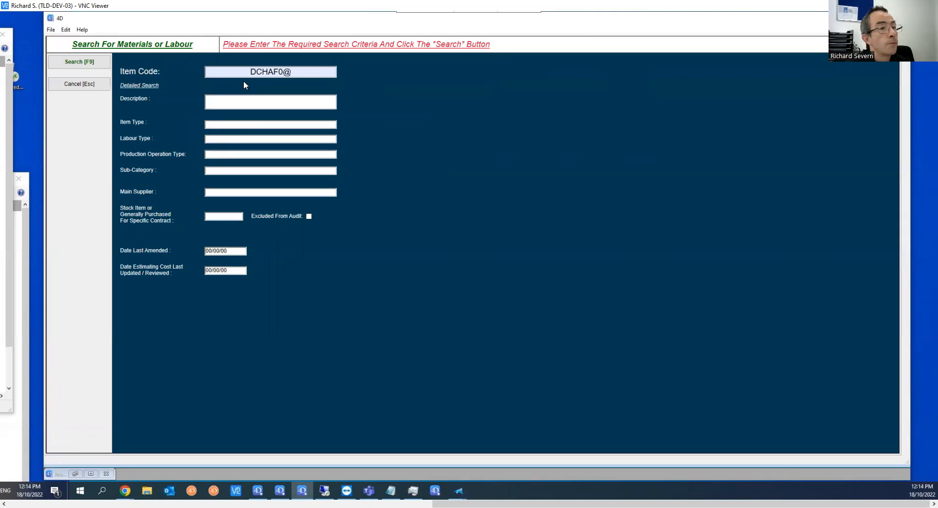
key(Return)
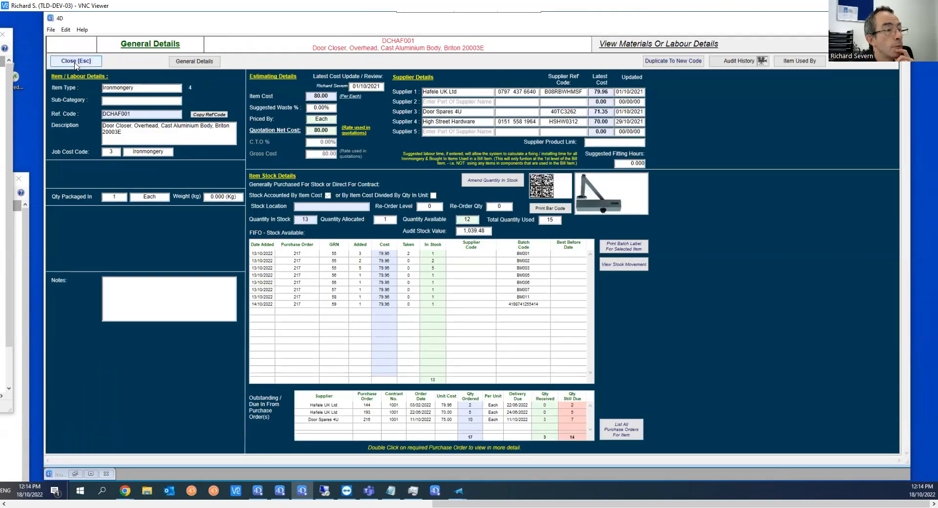
click(60, 62)
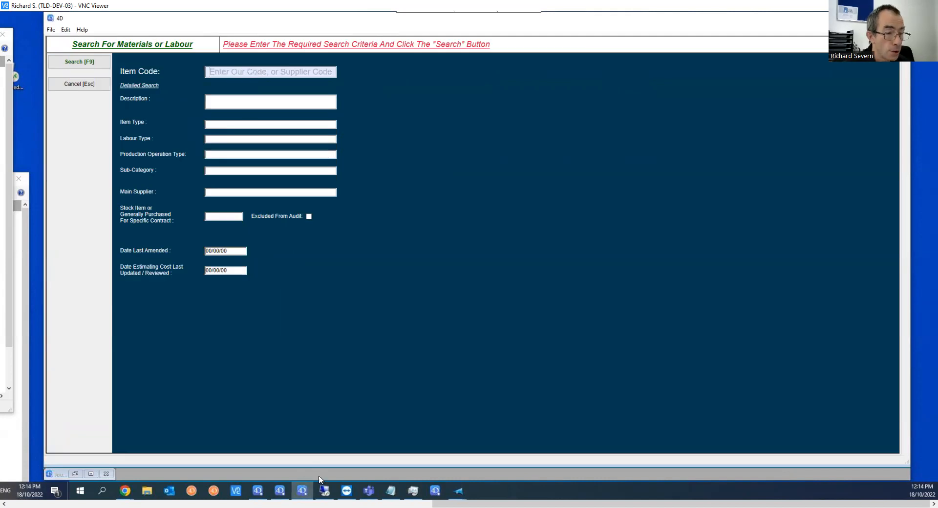
Look up item DCHAF002 to examine its stock by batch code, and return to the Stores screen
drag(504, 503, 672, 496)
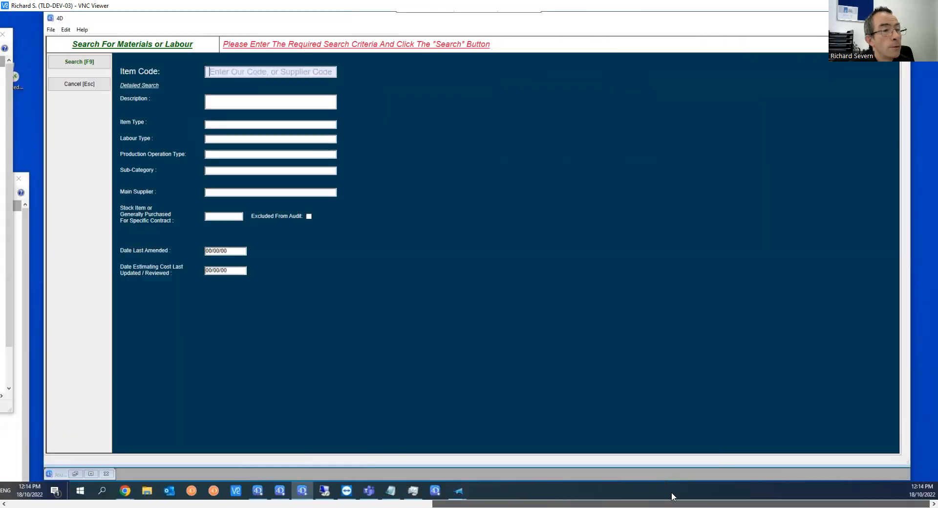
text(DCHAF0021)
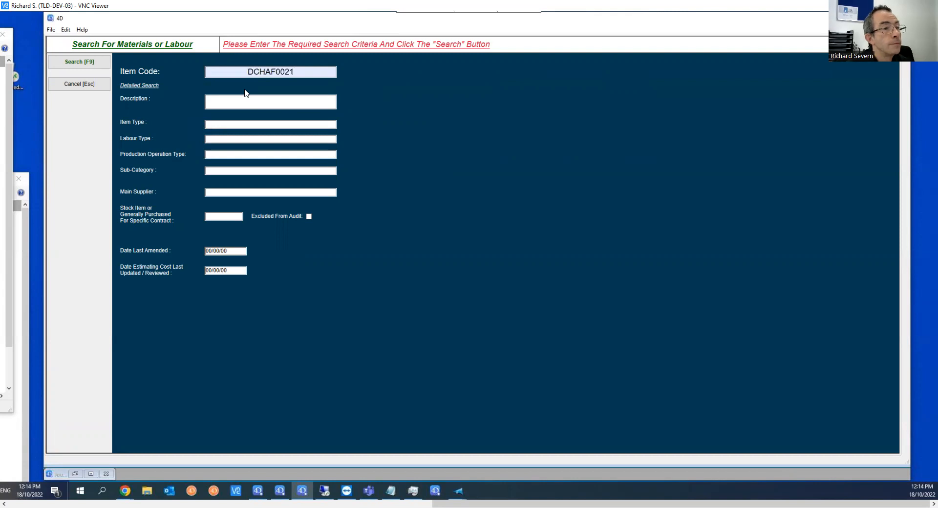
key(BackSpace)
key(Return)
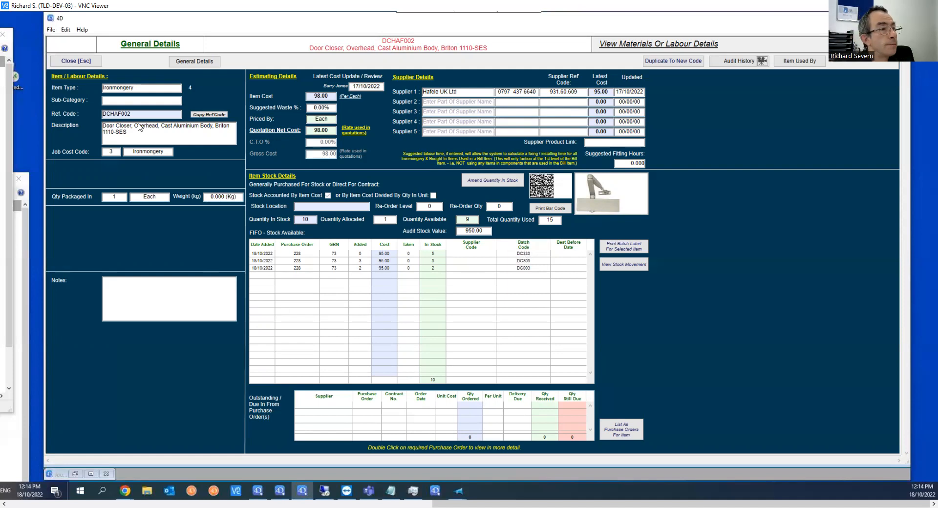
click(82, 63)
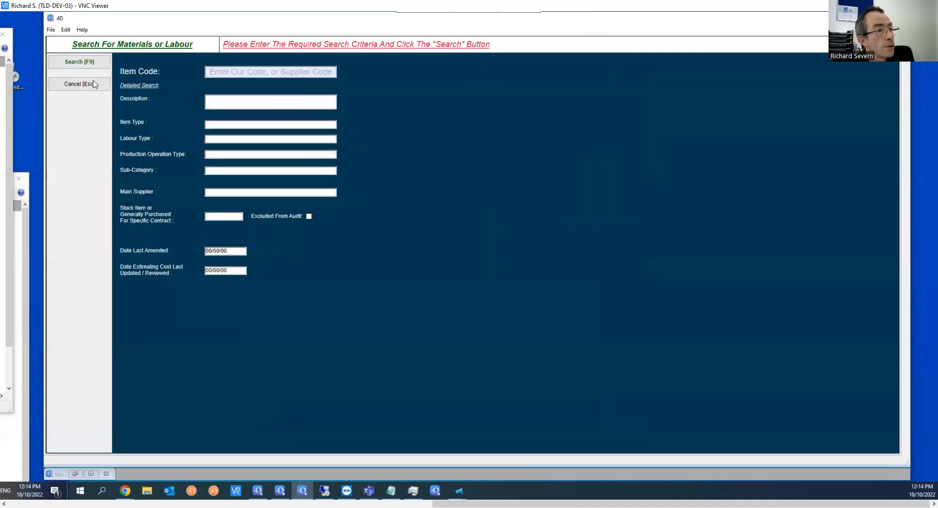
click(91, 84)
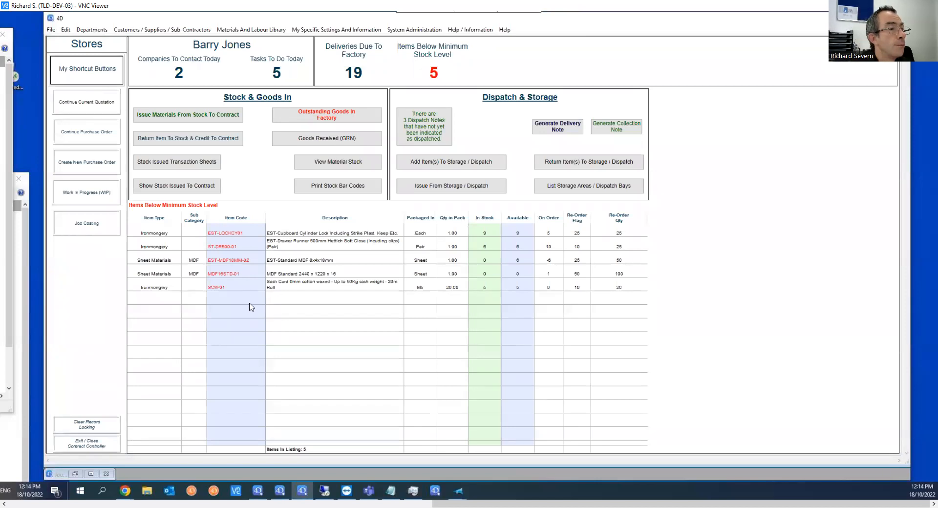
Start issuing materials from stock to a contract, entering the employee ID and the contract bill reference 135-2
click(160, 117)
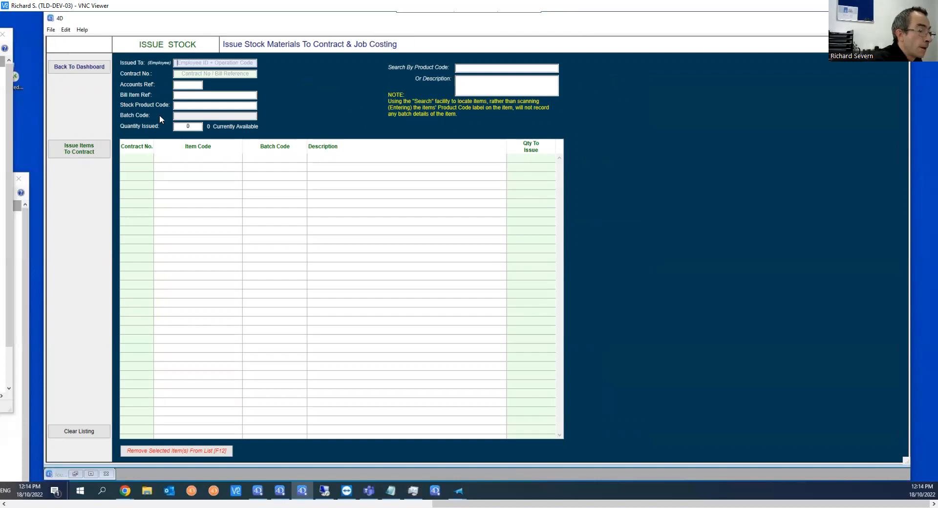
text(RJS001)
key(Return)
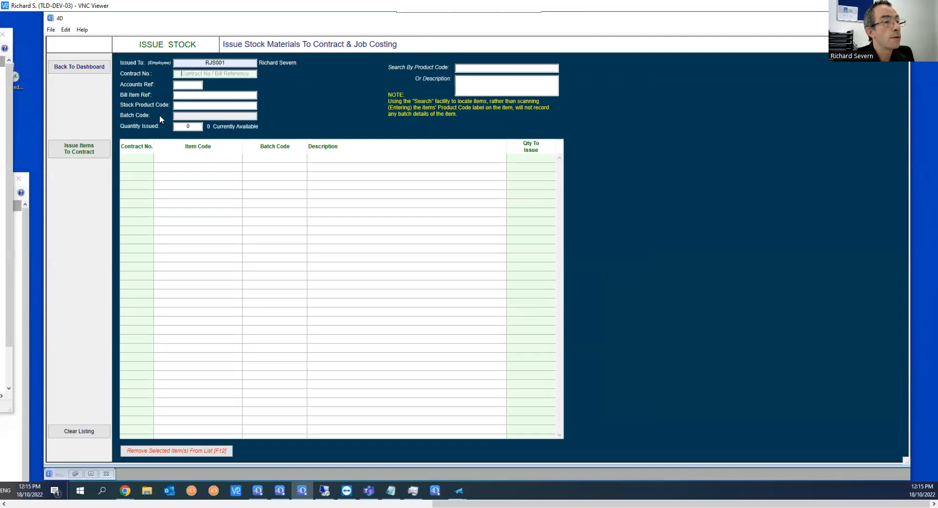
text(135-2)
key(Return)
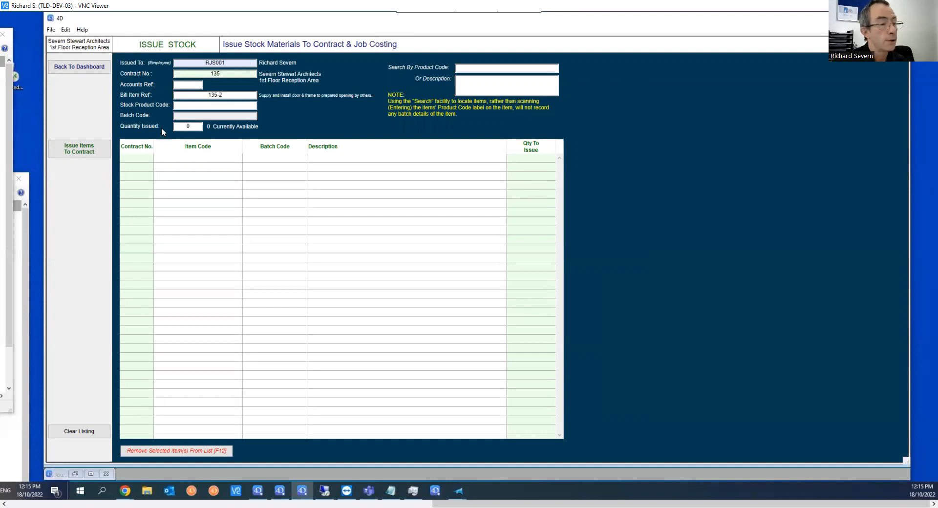
Move the other label previews aside and enlarge the batch DC003 label to 456% so its bar code is in view
drag(454, 504, 131, 503)
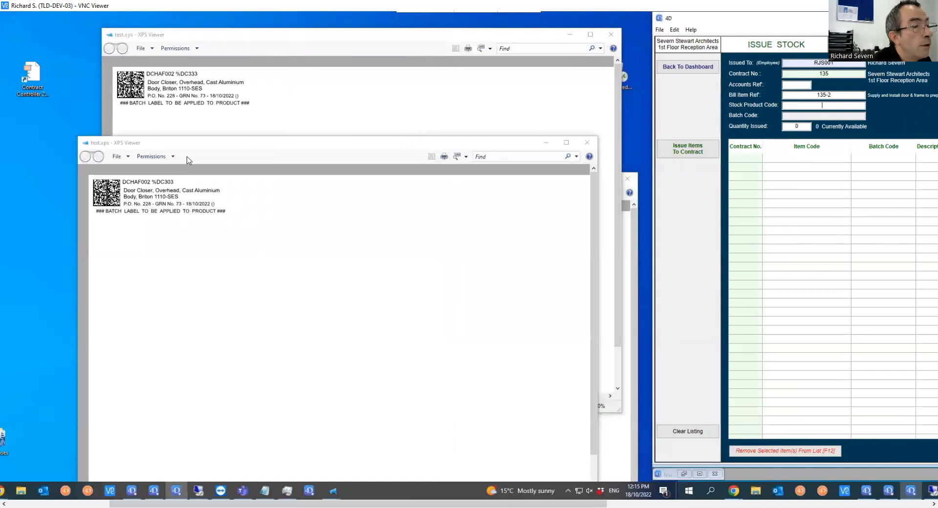
drag(197, 144, 170, 291)
drag(249, 36, 172, 283)
drag(213, 189, 179, 63)
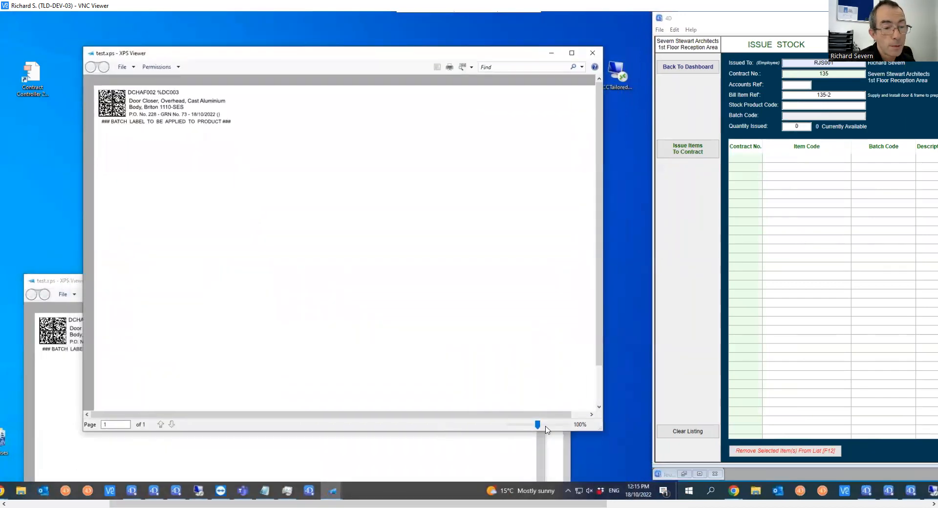
drag(538, 425, 567, 431)
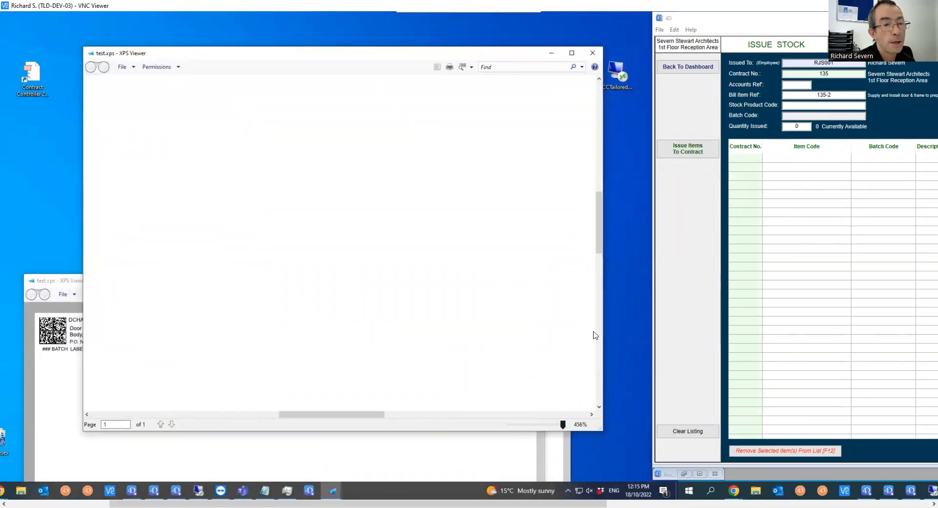
drag(600, 229, 610, 99)
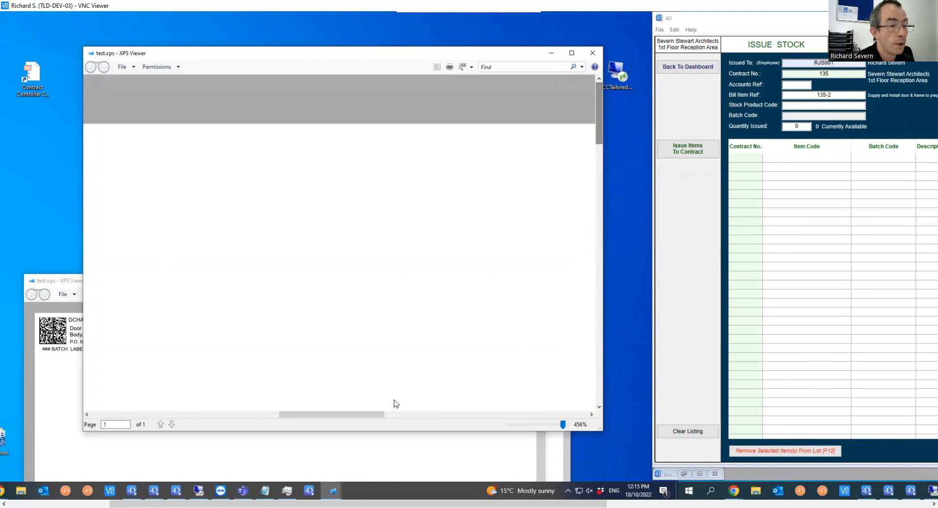
drag(373, 415, 151, 417)
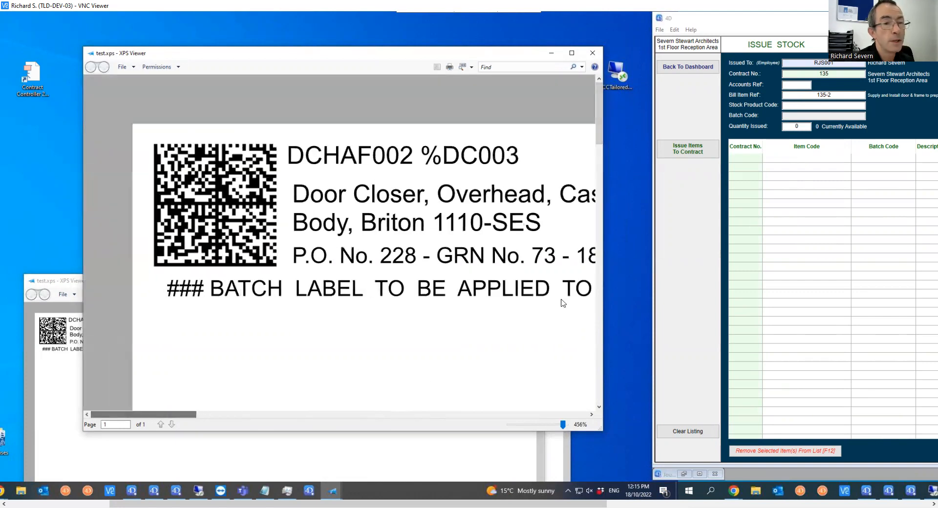
drag(444, 503, 506, 500)
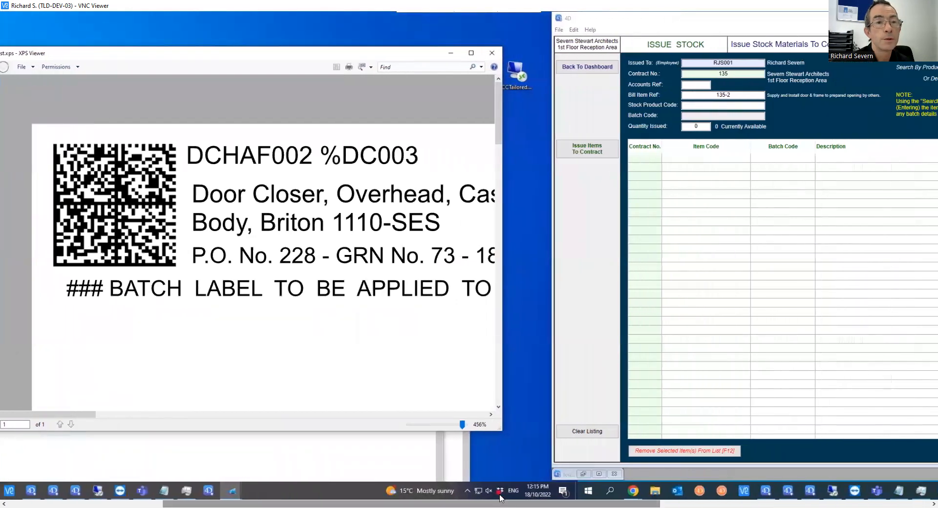
Add door closer DCHAF002 from batch DC003 to the issue listing for contract 135, using product code DCHAF002 %DC003
click(707, 106)
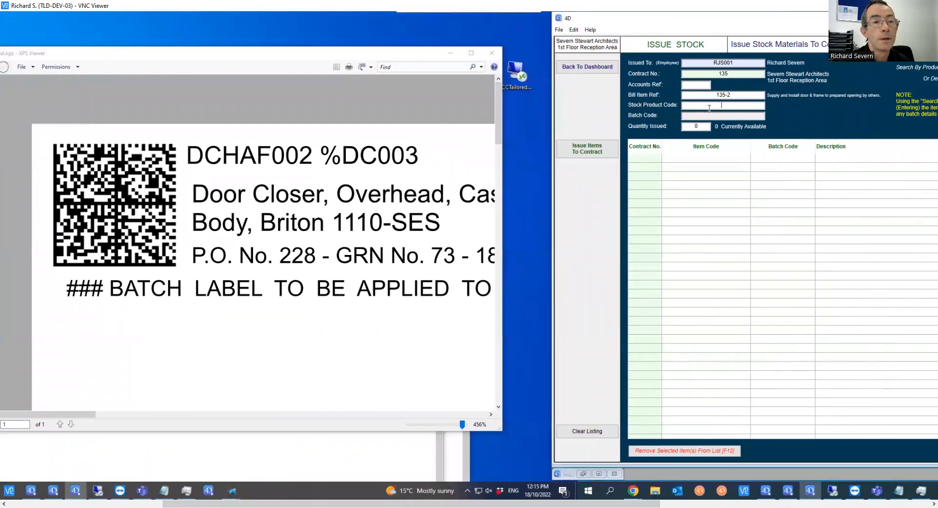
text(DCHAF002 %DC003)
key(Return)
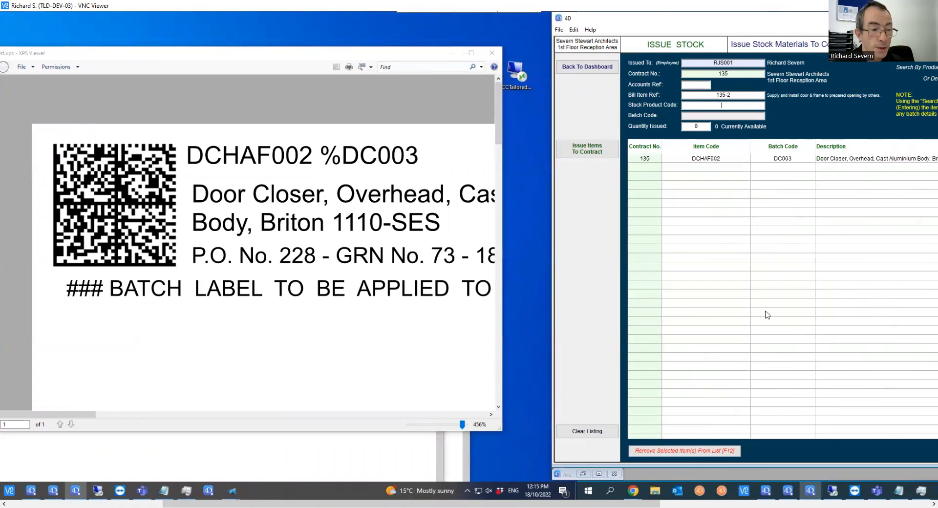
Issue the listed door closer to contract 135, print the stock issued sheet with print preview, and minimise the preview
drag(666, 504, 703, 498)
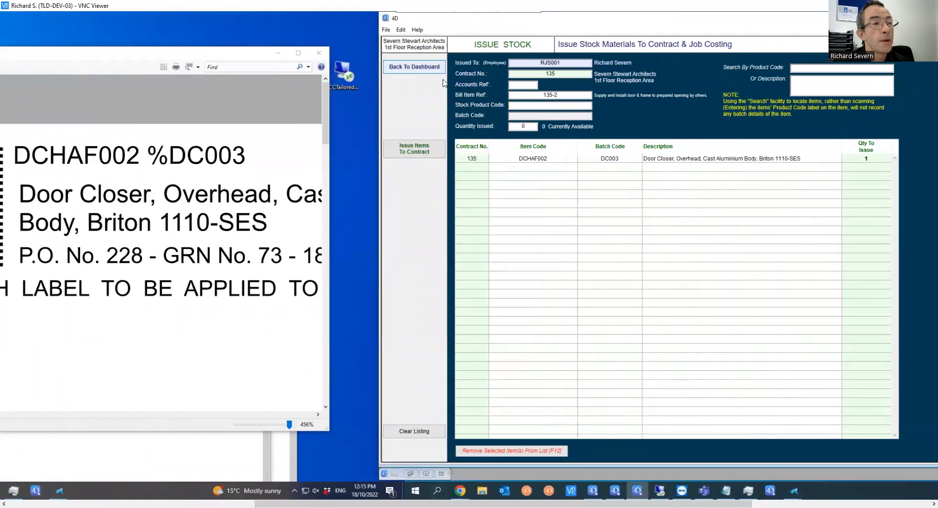
click(411, 155)
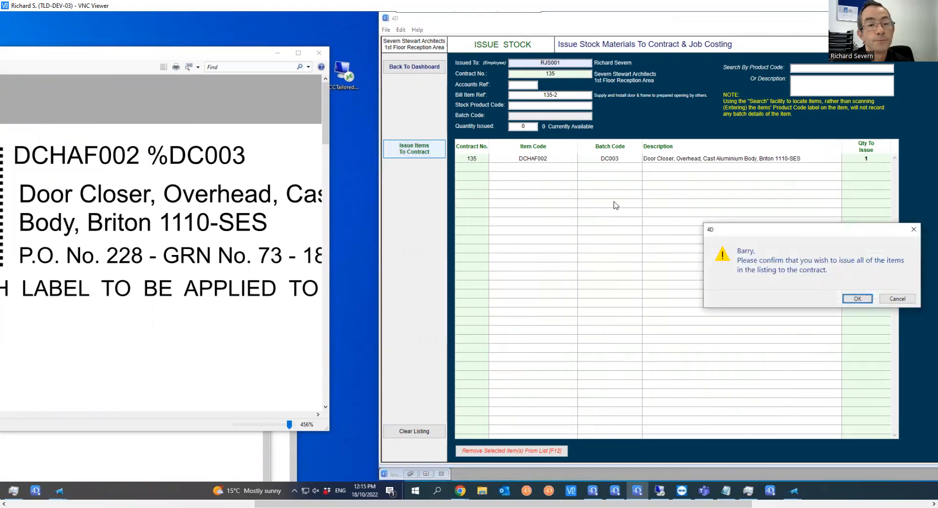
click(857, 299)
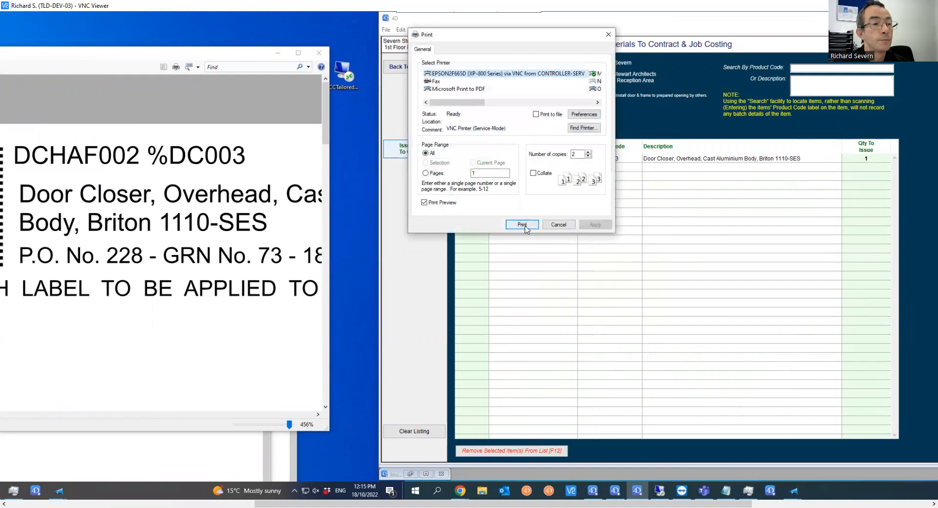
click(522, 225)
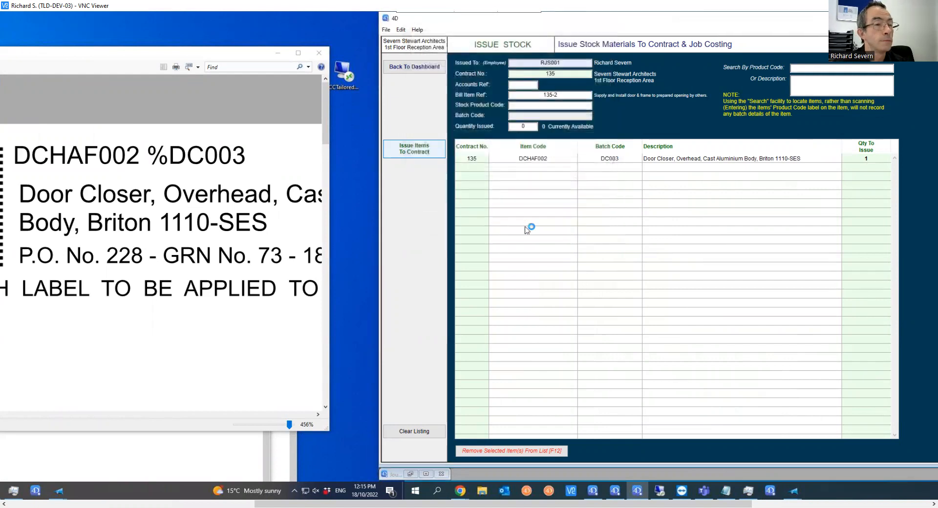
drag(295, 503, 184, 503)
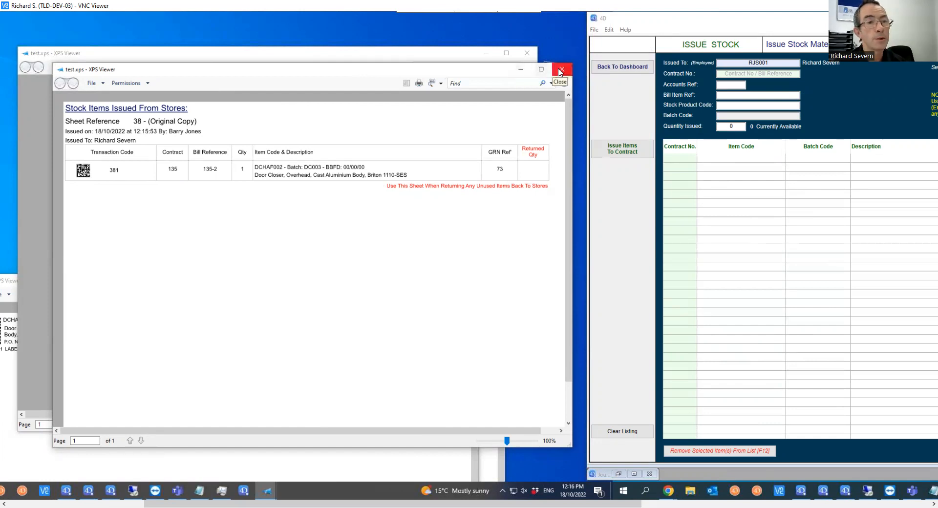
click(520, 70)
Enter bill reference 189-5 for a second issue and add door closer DCHAF002 from batch DC003 to its listing
drag(429, 503, 567, 495)
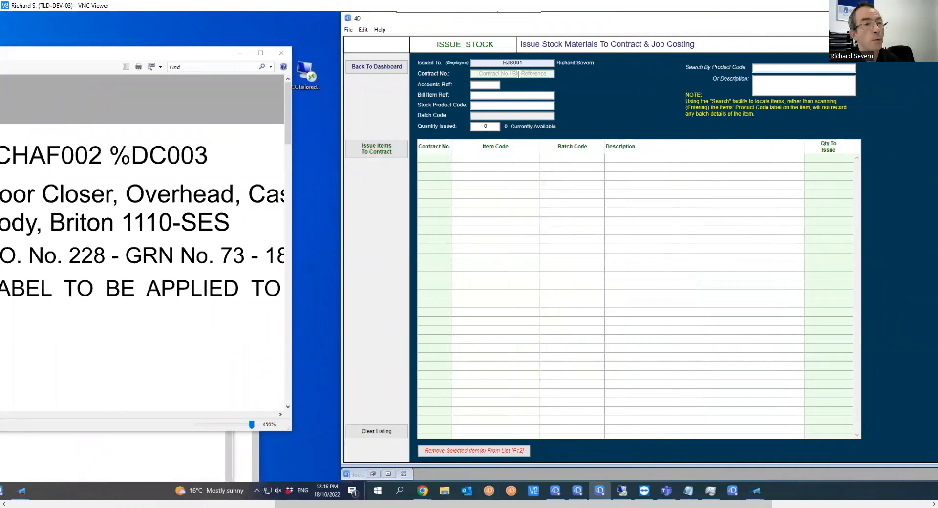
text(189-5)
key(Return)
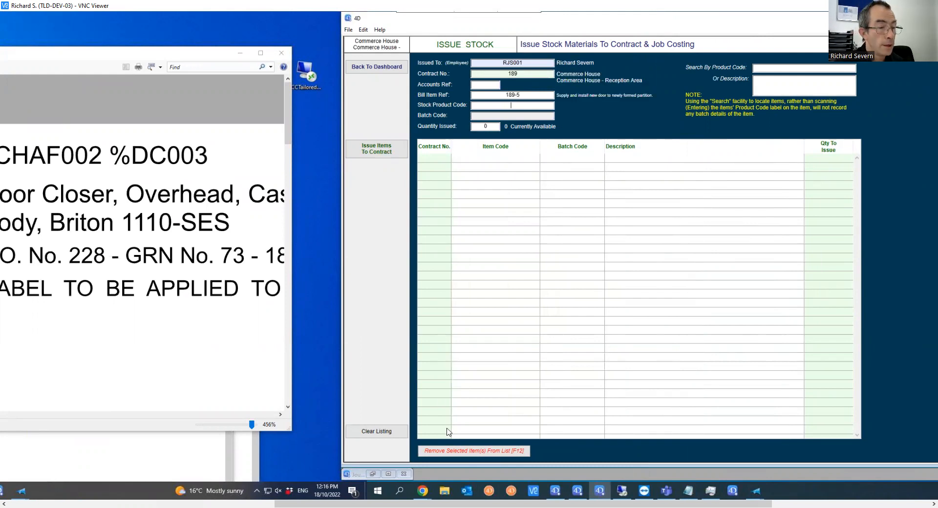
drag(422, 503, 343, 503)
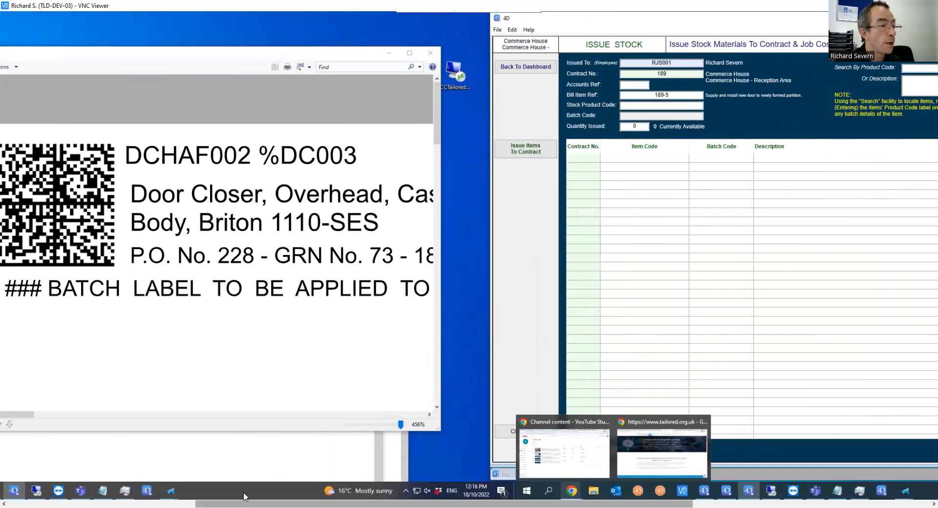
drag(244, 502, 237, 493)
text(DCHAF002 %DC003)
key(Return)
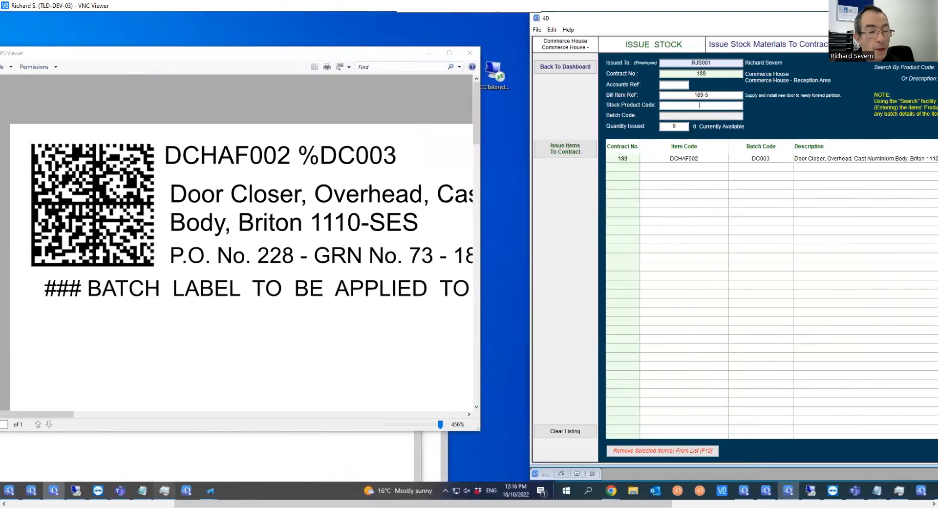
Try to add a second door closer to the contract 189 issue listing, using product code DCHAF002%DC003
mouse_move(164, 491)
drag(279, 497, 362, 496)
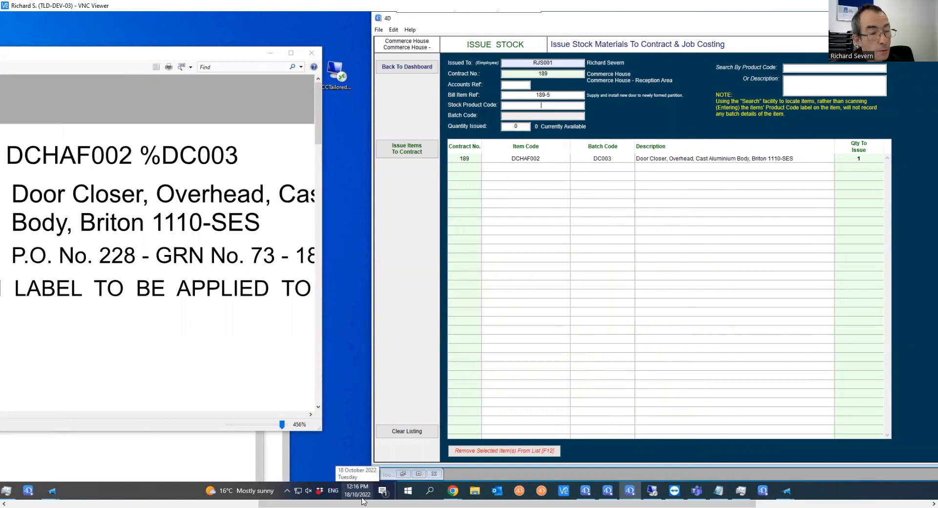
drag(364, 503, 240, 504)
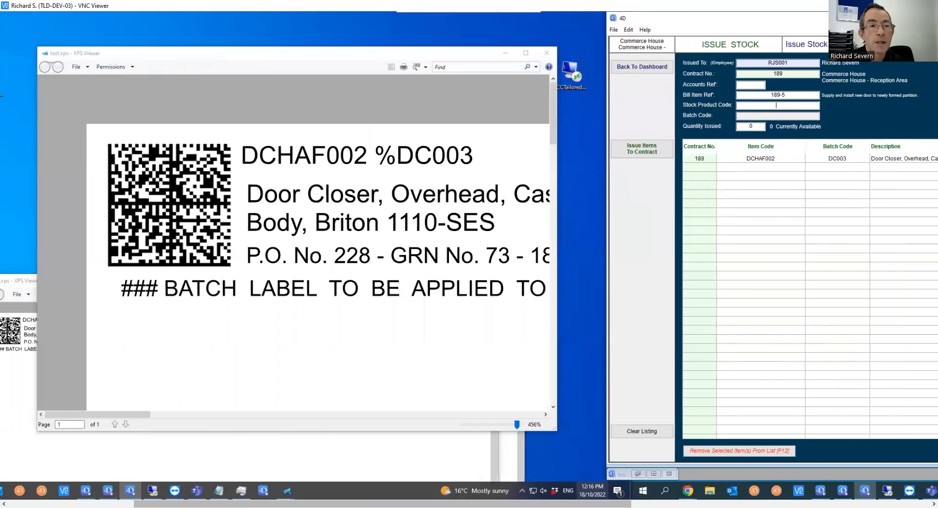
text(DCHAF002%DC003)
key(Return)
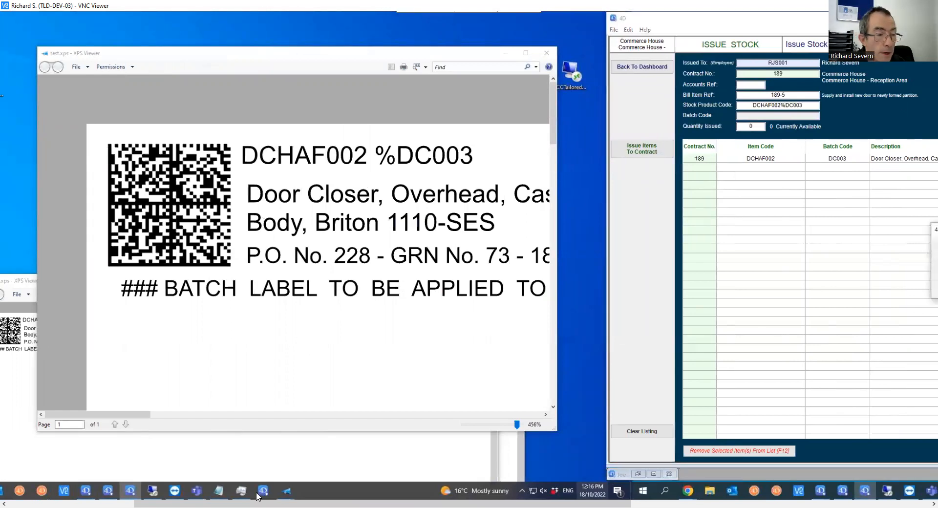
drag(373, 504, 524, 504)
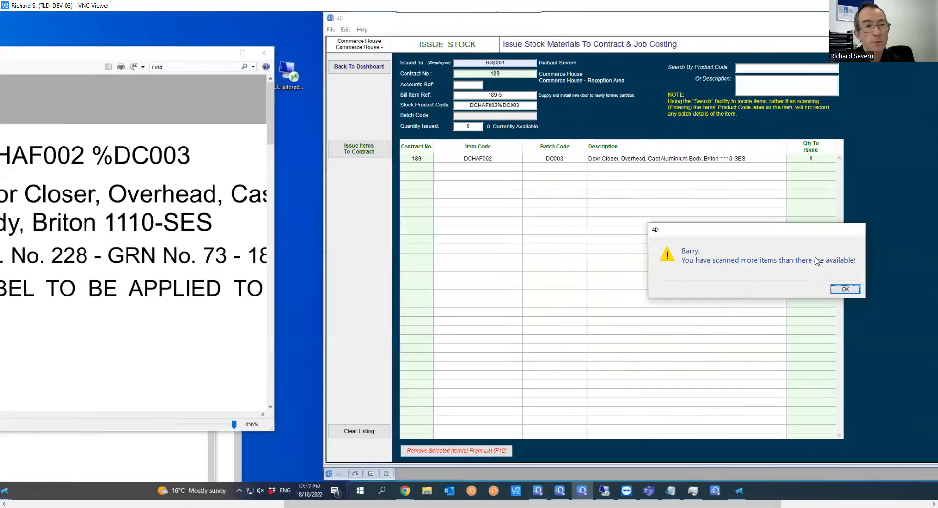
click(847, 289)
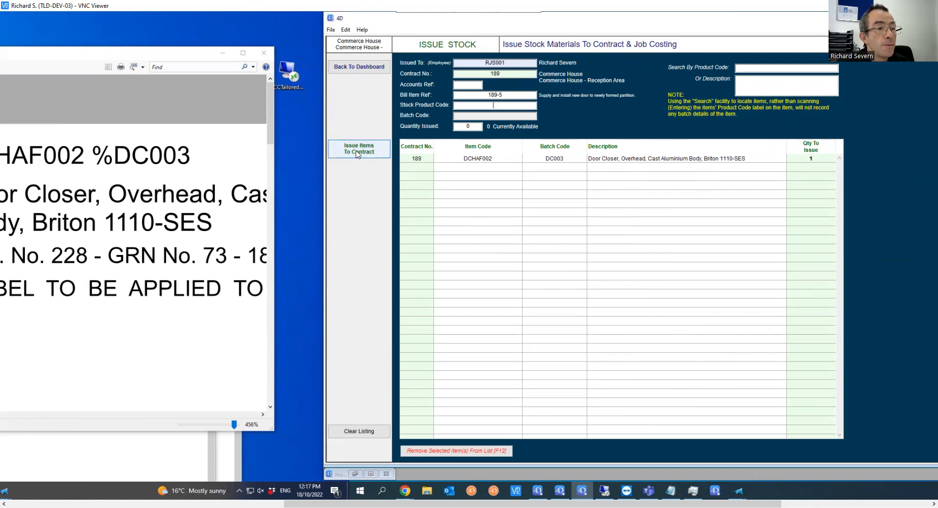
Issue the listed door closer to contract 189 and print the stock issued sheet with print preview
drag(389, 504, 579, 493)
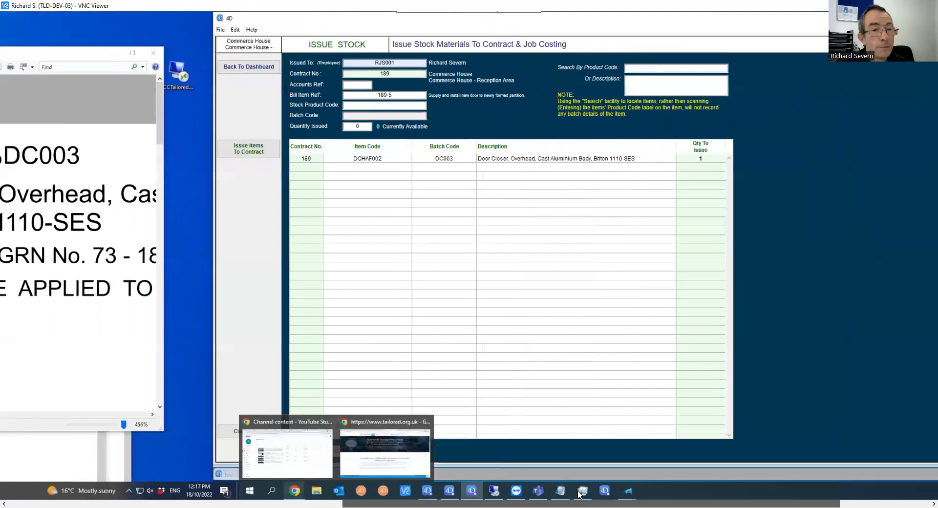
click(81, 153)
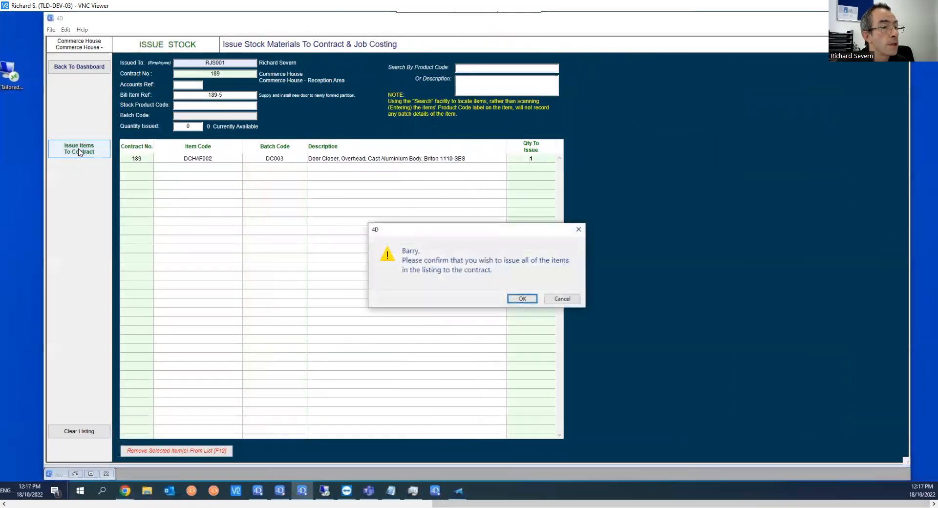
click(521, 299)
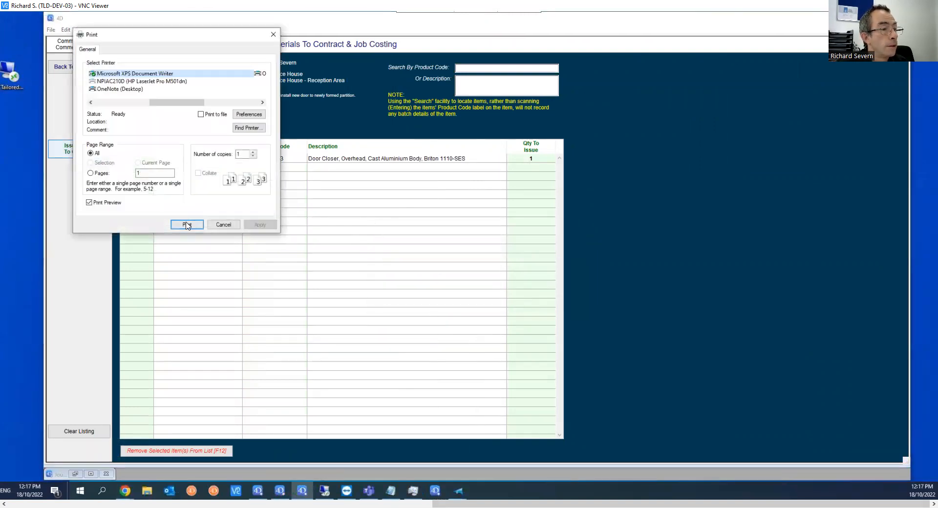
click(187, 224)
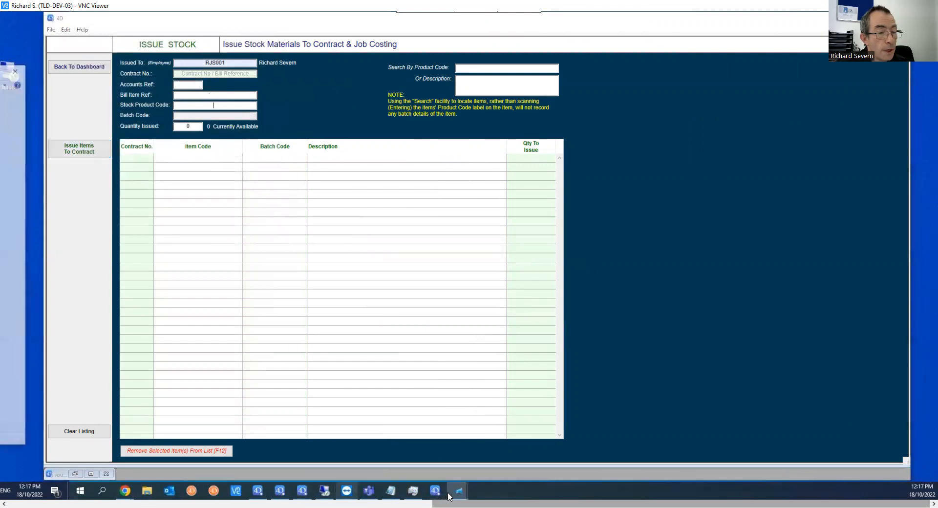
mouse_move(455, 502)
mouse_down()
mouse_move(166, 503)
mouse_move(455, 503)
mouse_up()
Leave stock issuing for the dashboard and open the material stock record of item DCHAF002
click(71, 70)
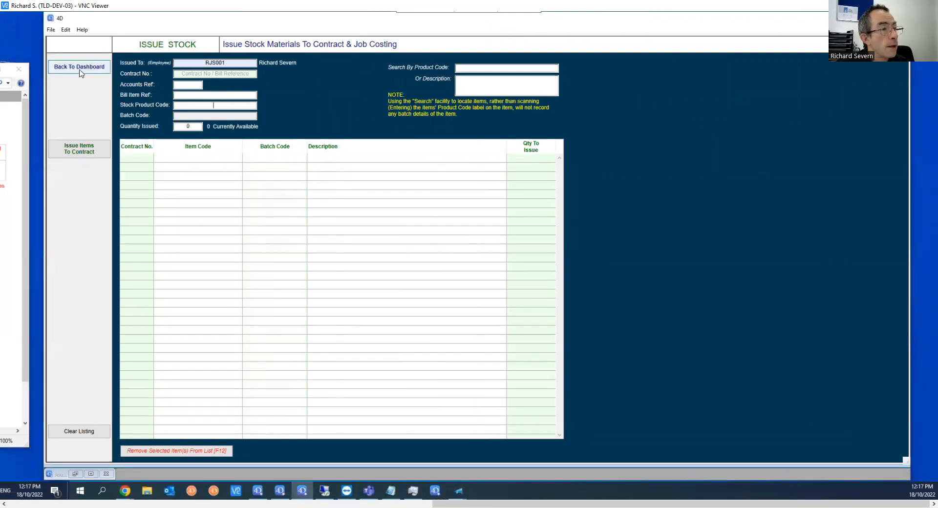
click(78, 68)
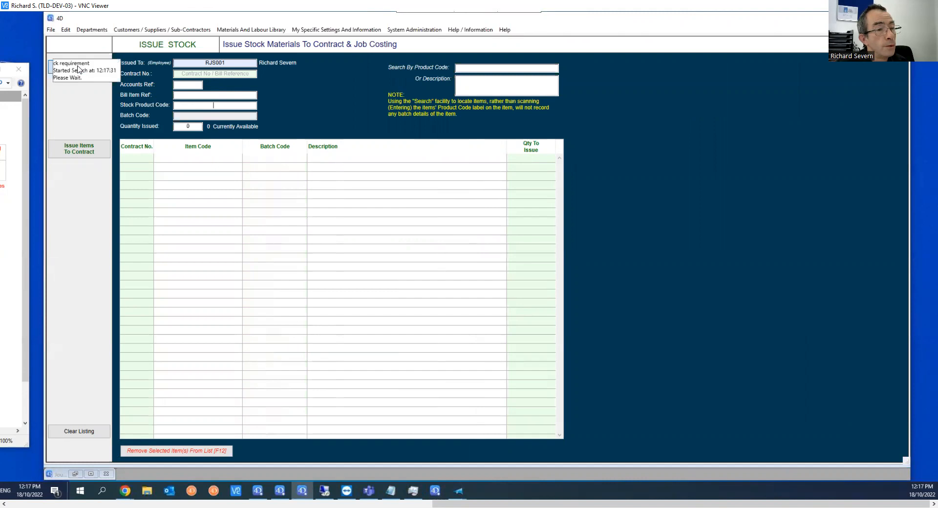
click(330, 163)
text(DCHAF002)
key(Return)
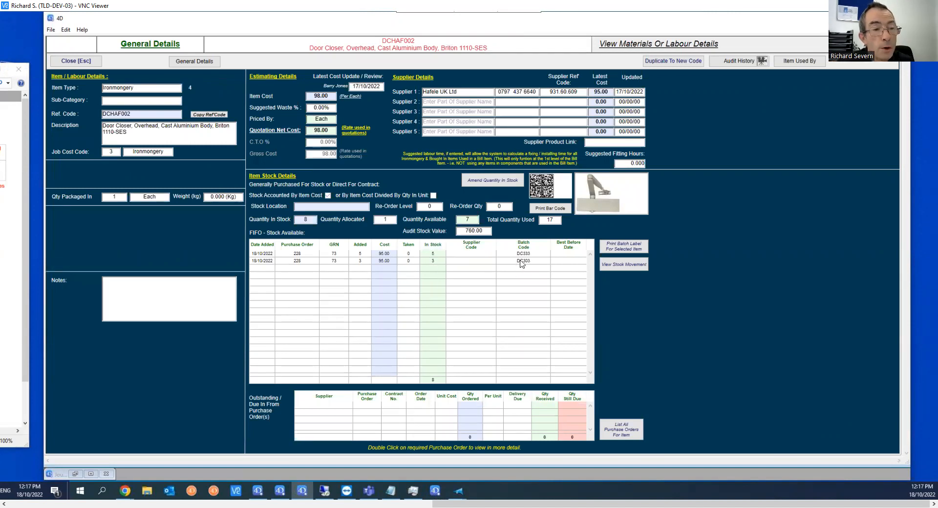
Review the door closer's stock movement, including the batch code of each issue, and close the stock record
click(625, 265)
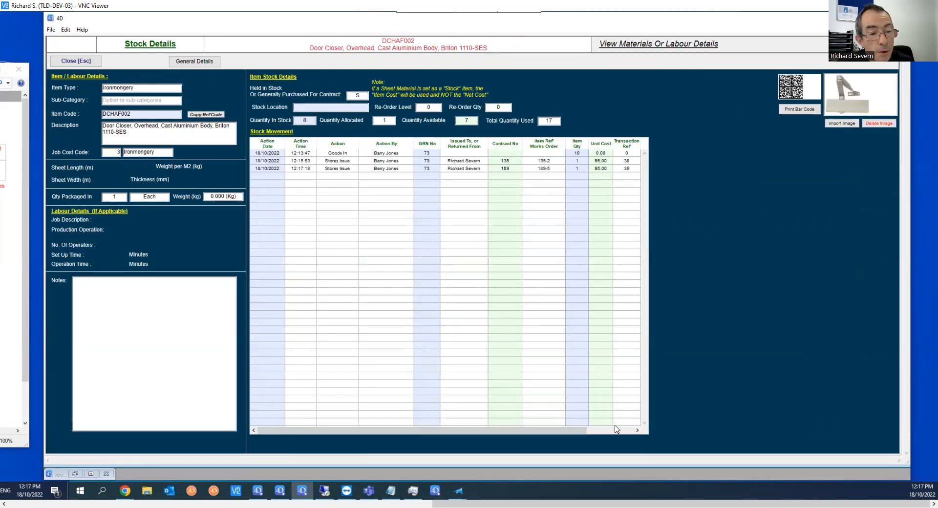
drag(567, 429, 614, 430)
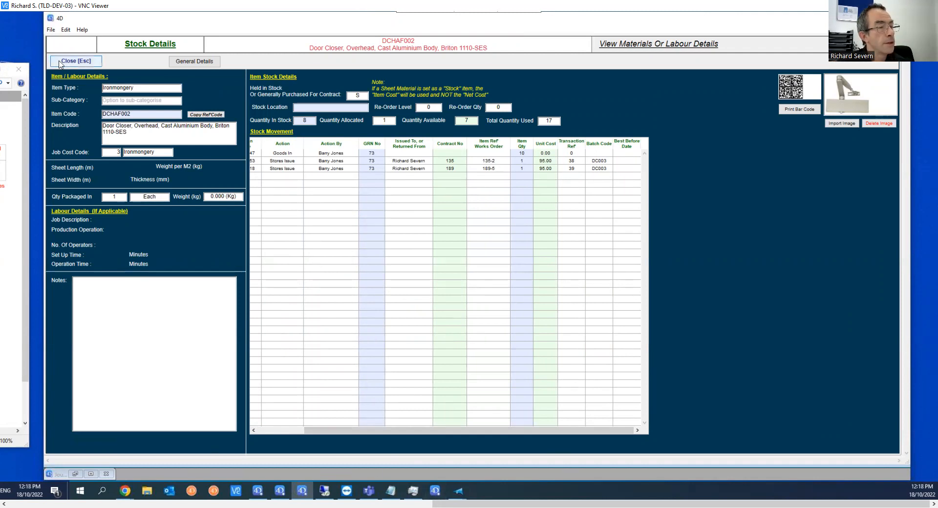
click(75, 61)
click(85, 84)
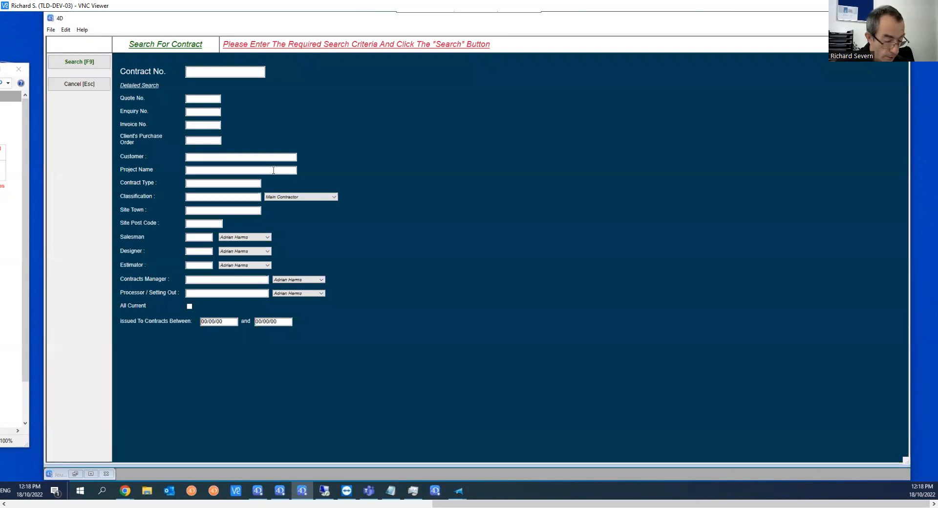
Find contract 189 and open its listing of bill items
text(189)
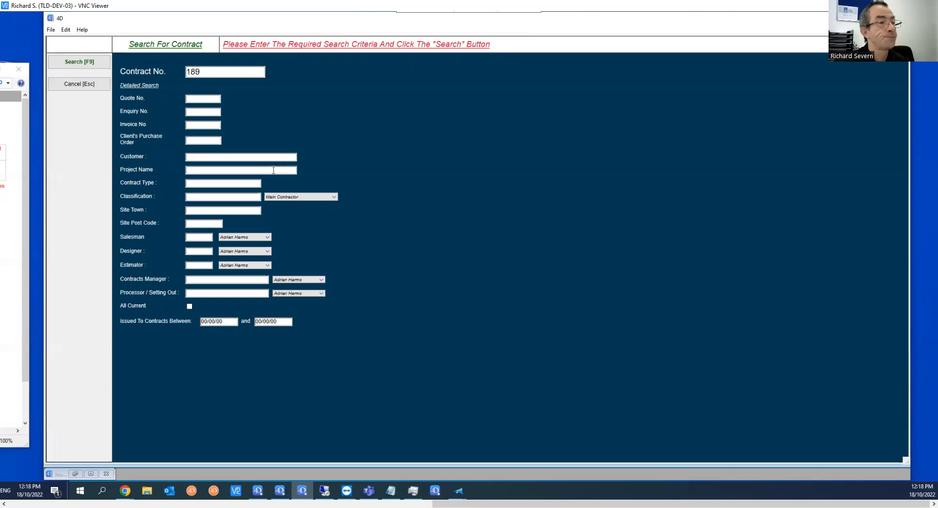
key(Return)
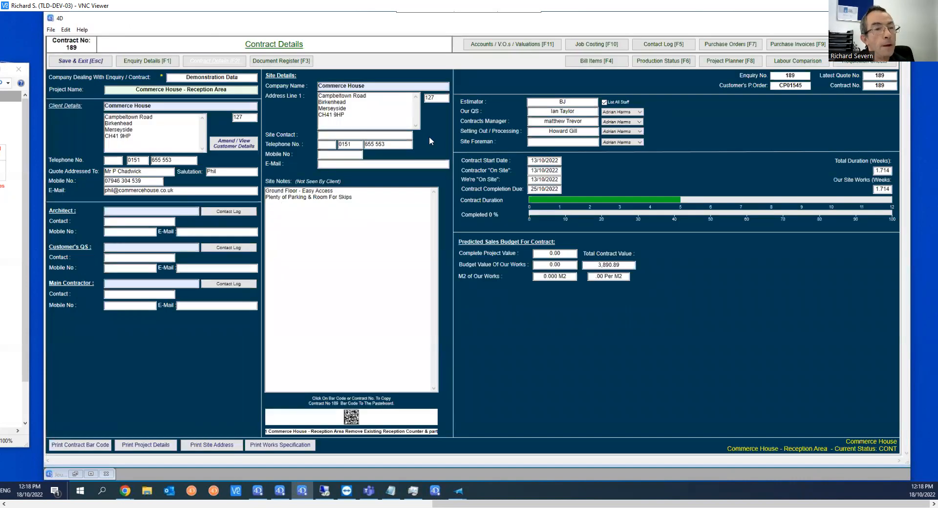
click(598, 63)
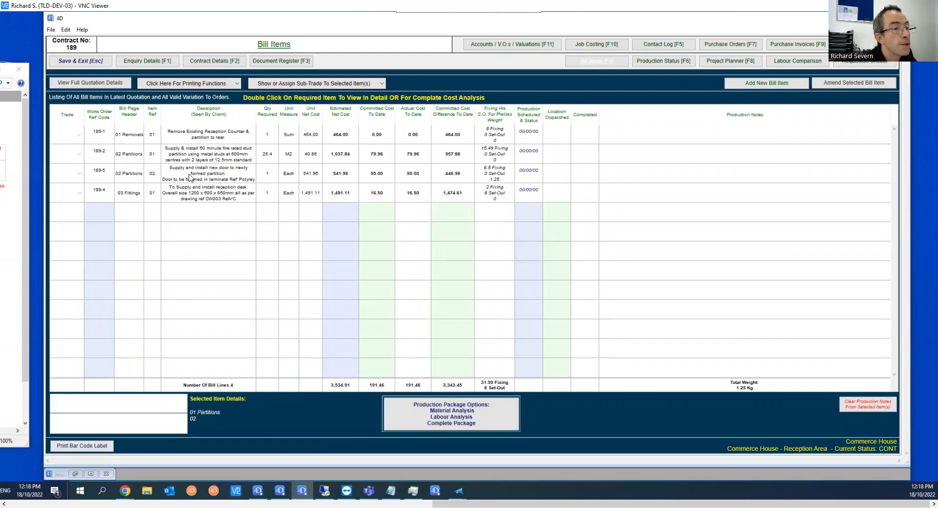
Check the materials and batch codes in the actual costs booked to bill item 189-5, and return to the dashboard
click(212, 176)
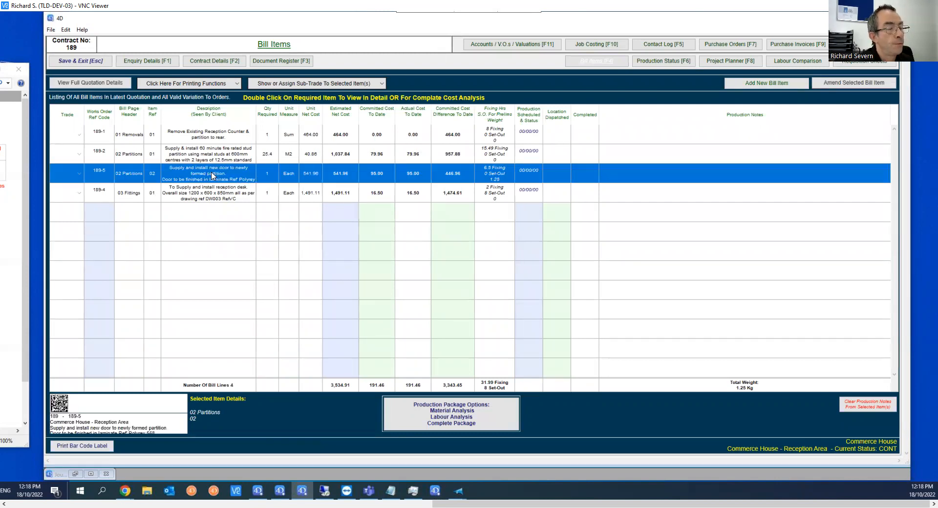
double_click(212, 175)
click(472, 299)
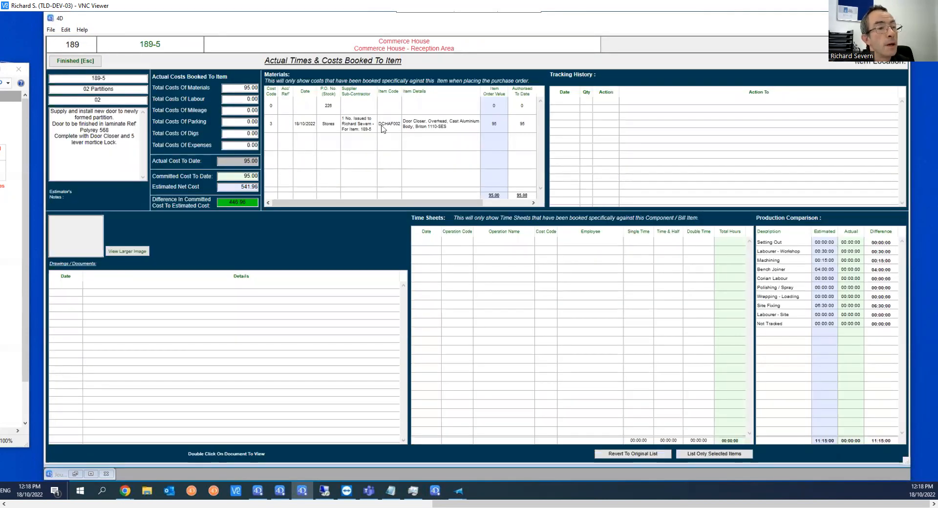
drag(409, 206, 495, 209)
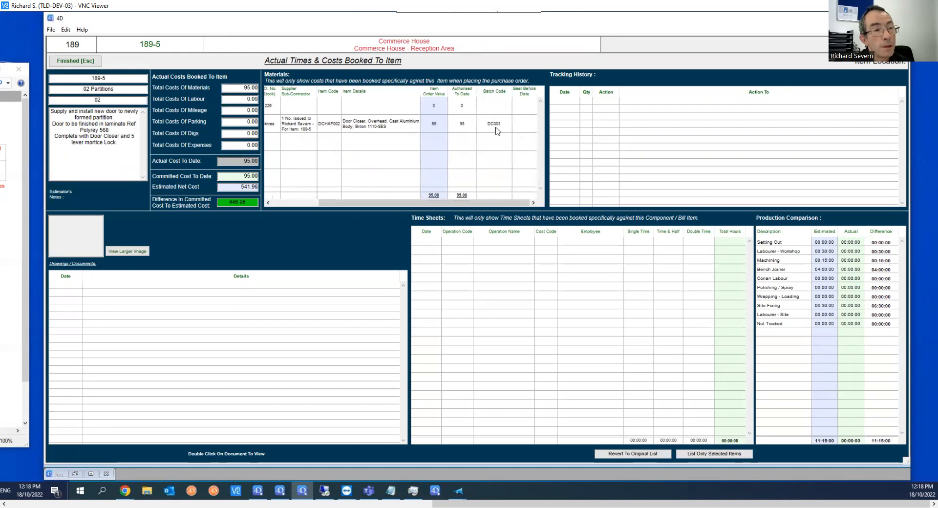
drag(459, 209, 334, 208)
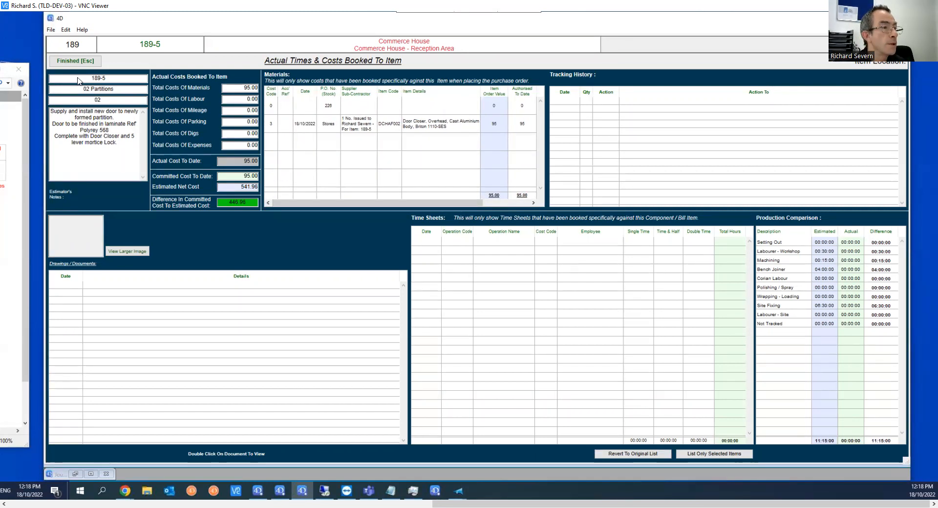
click(74, 61)
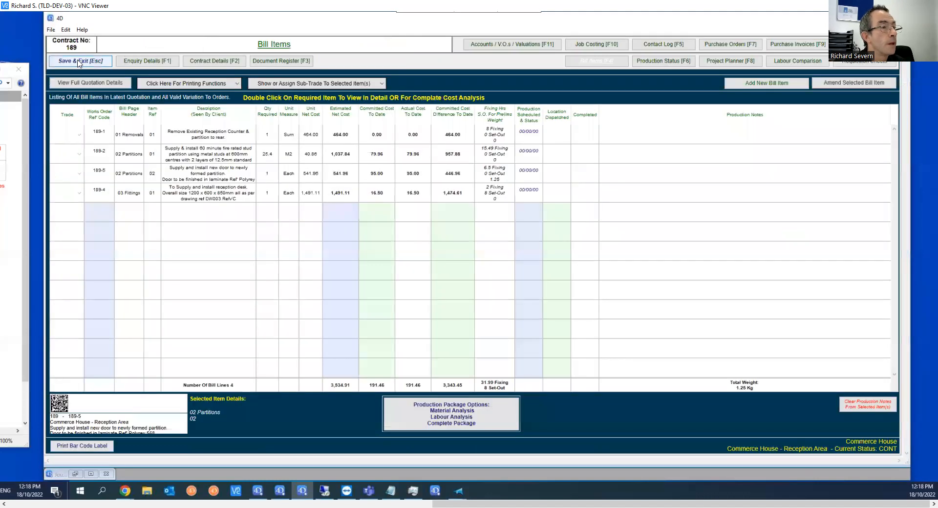
click(81, 62)
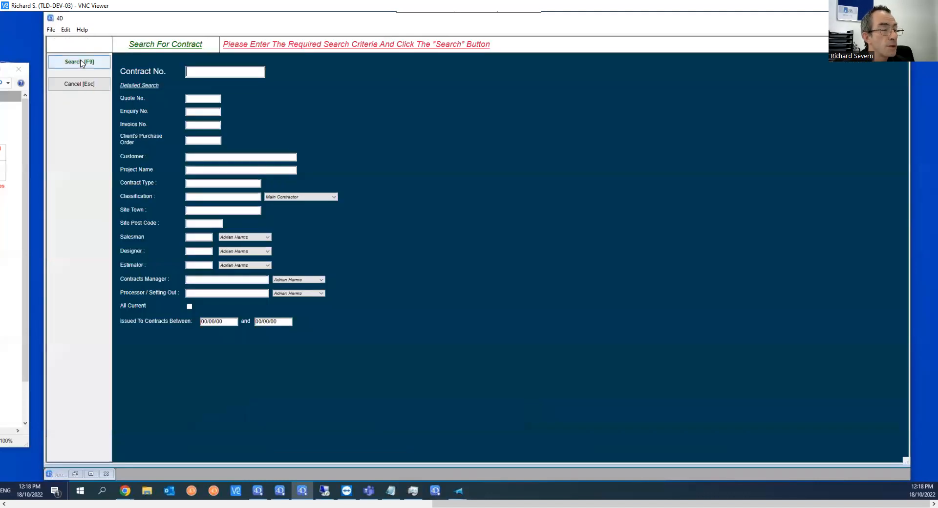
click(91, 86)
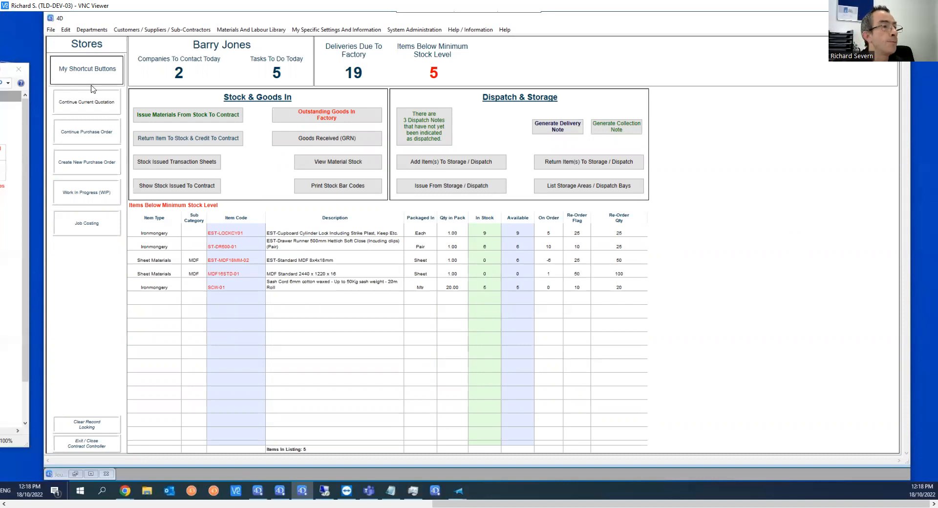
Run the Item - Material Traceability report for batch code DC003, review where its items are located, and close the report
click(91, 29)
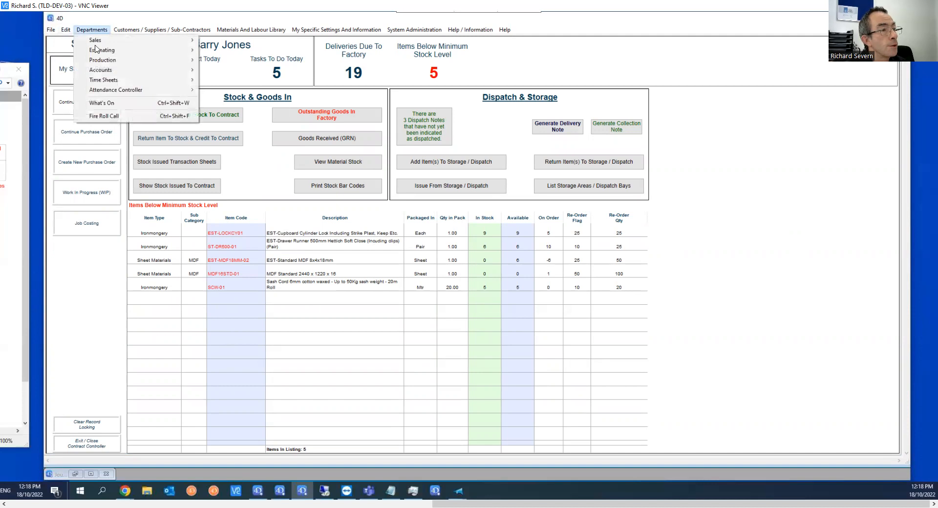
mouse_move(102, 62)
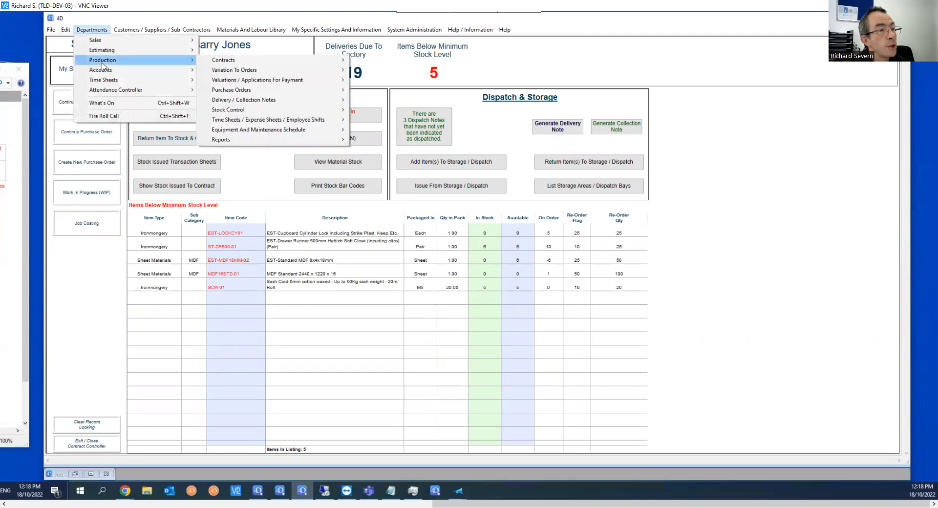
mouse_move(234, 110)
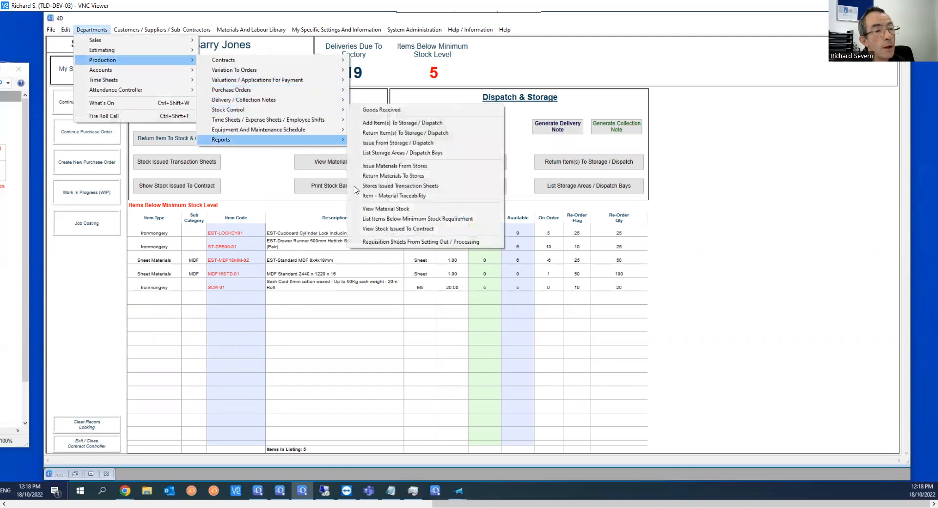
click(406, 195)
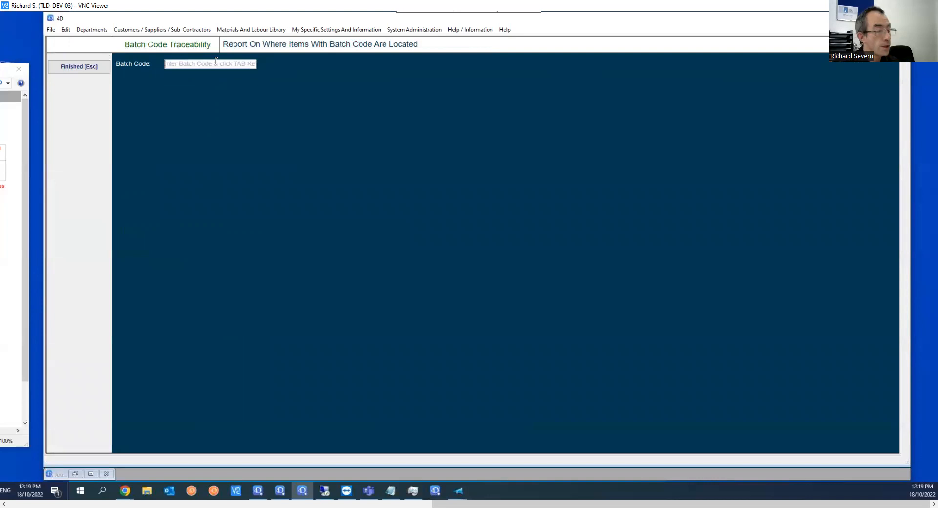
text(DC003)
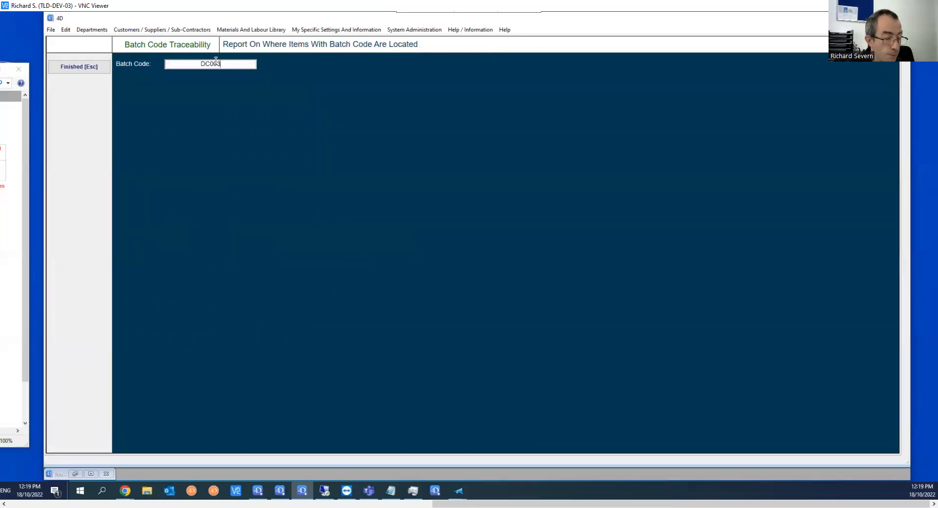
key(Return)
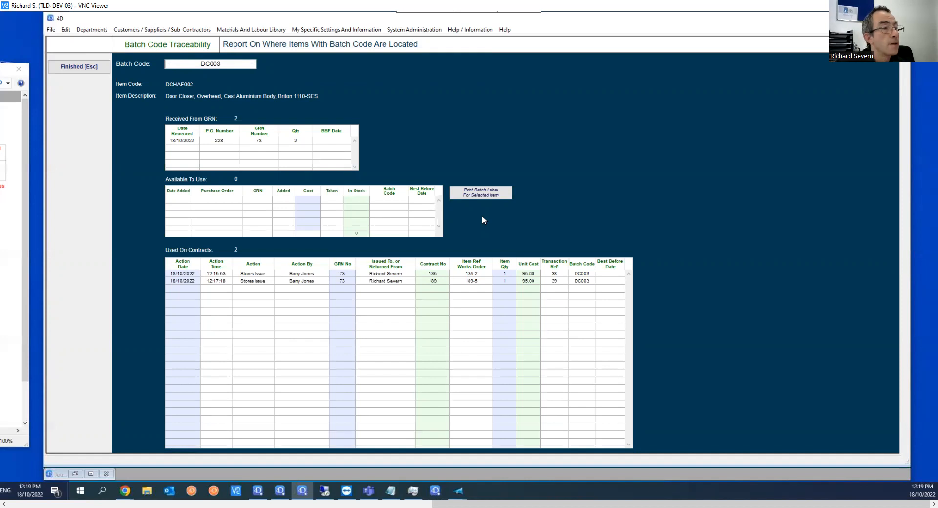
click(77, 67)
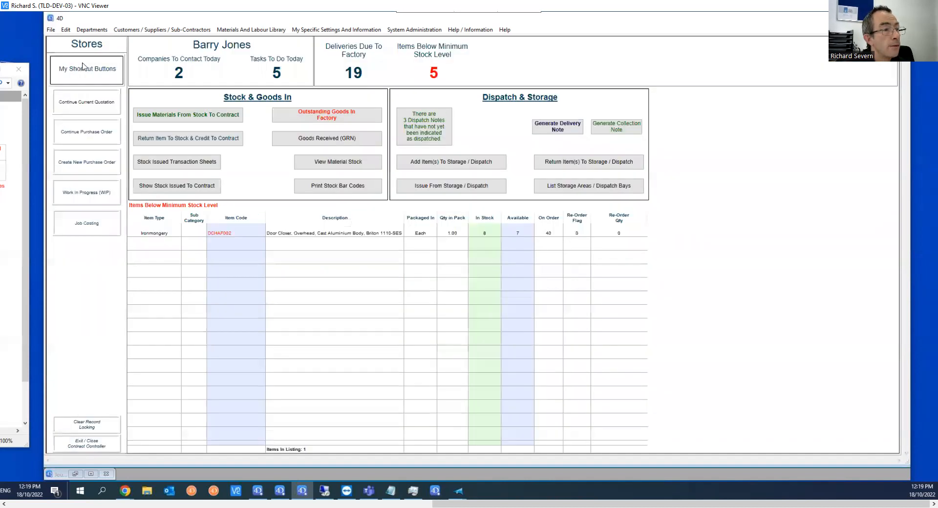
Find contract 189 and view its OMM / BIM details with the materials listed by batch code
click(184, 187)
text(189)
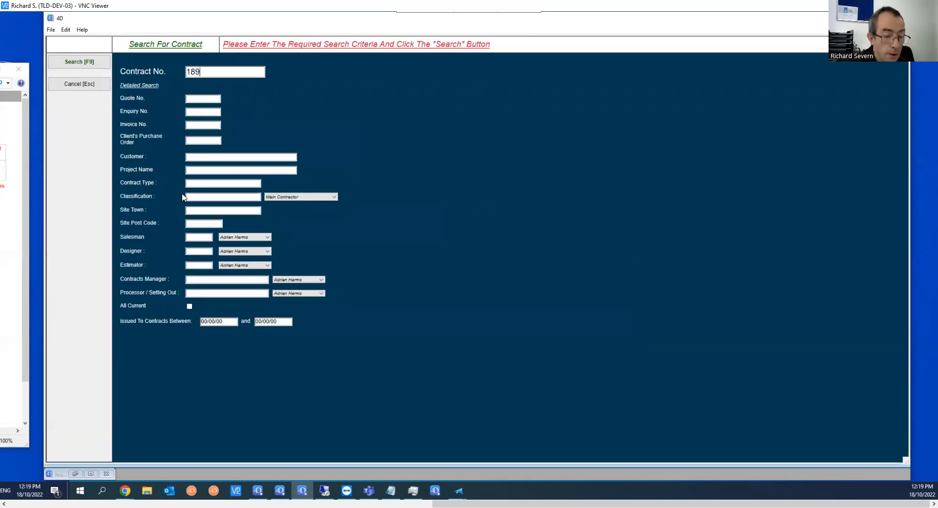
key(Return)
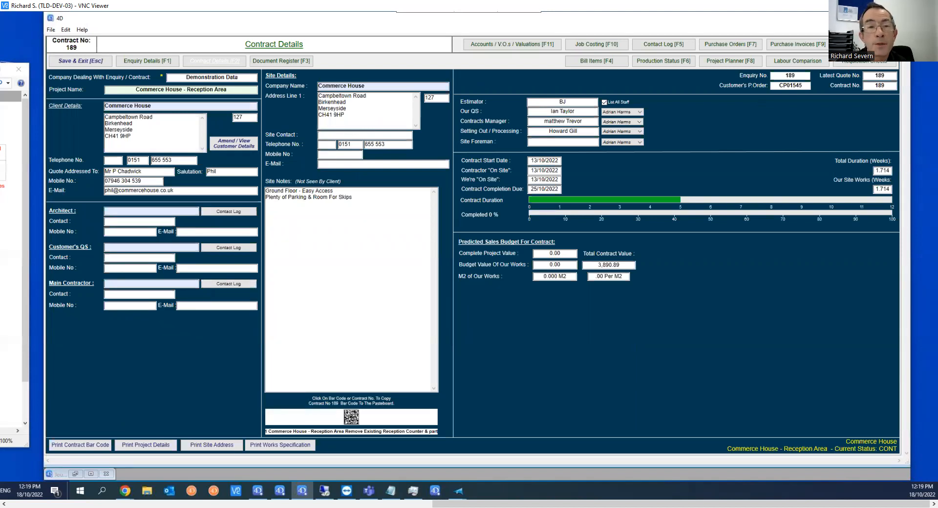
click(865, 44)
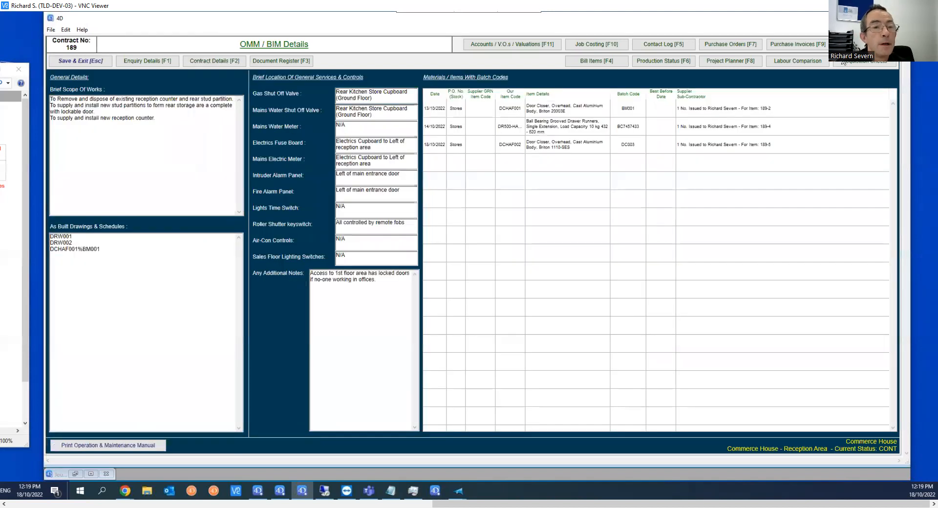